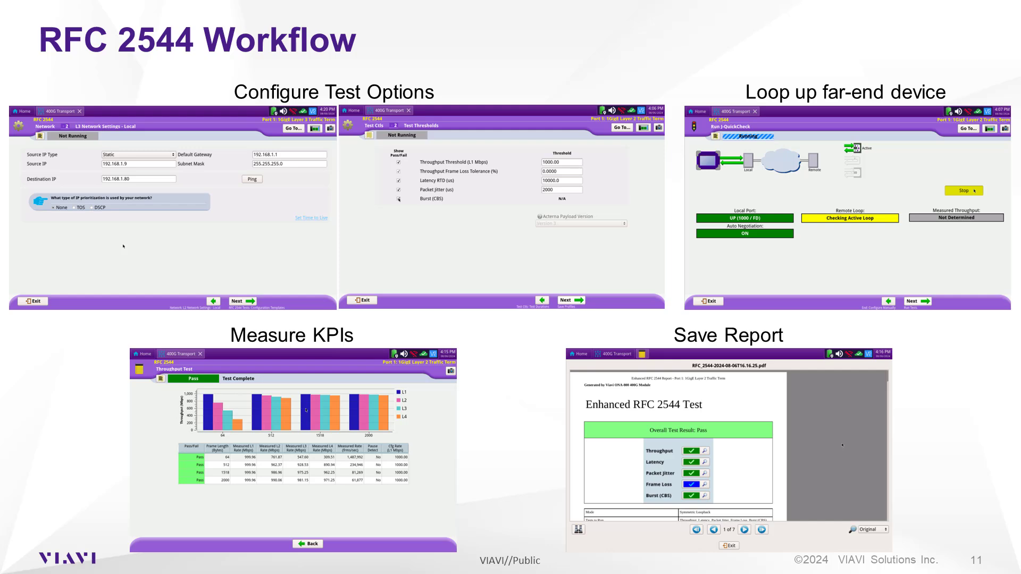
Advance the VIAVI presentation from slide 11 to slide 12.
key(Right)
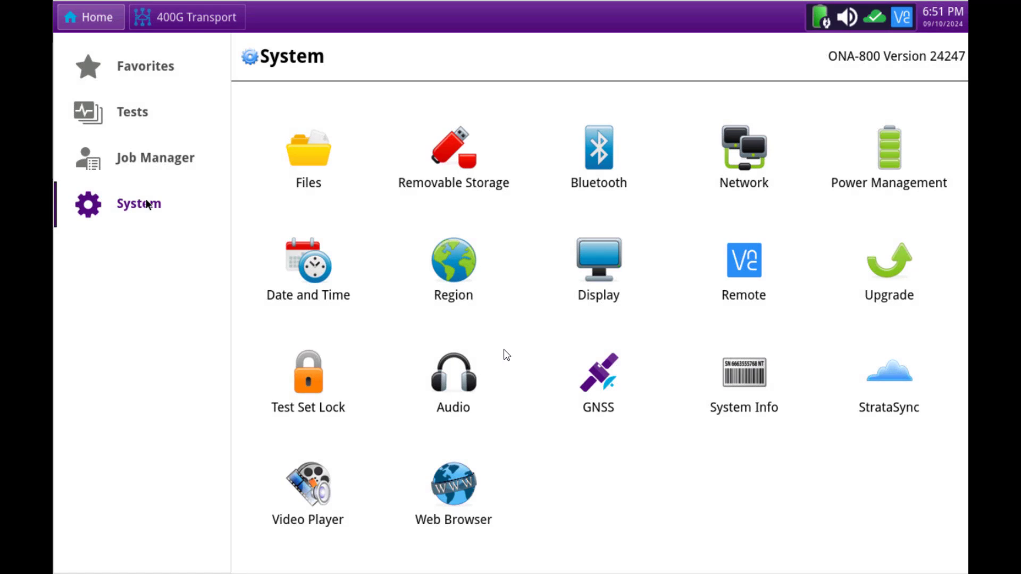
From 400G Transport, load Ethernet 1GigE Optical RFC 2544 L2 Traffic, P1 Terminate.
click(146, 115)
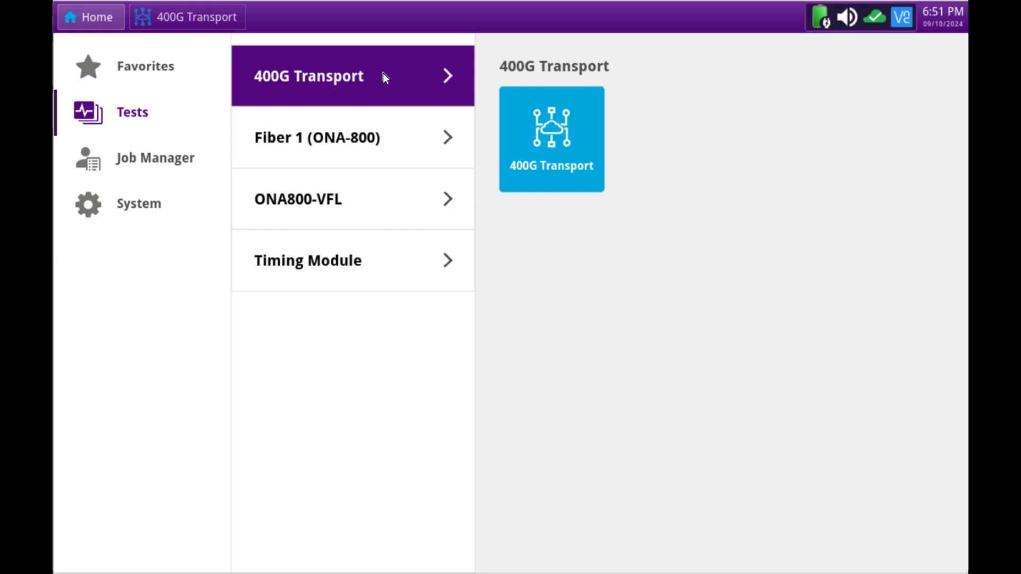
click(559, 156)
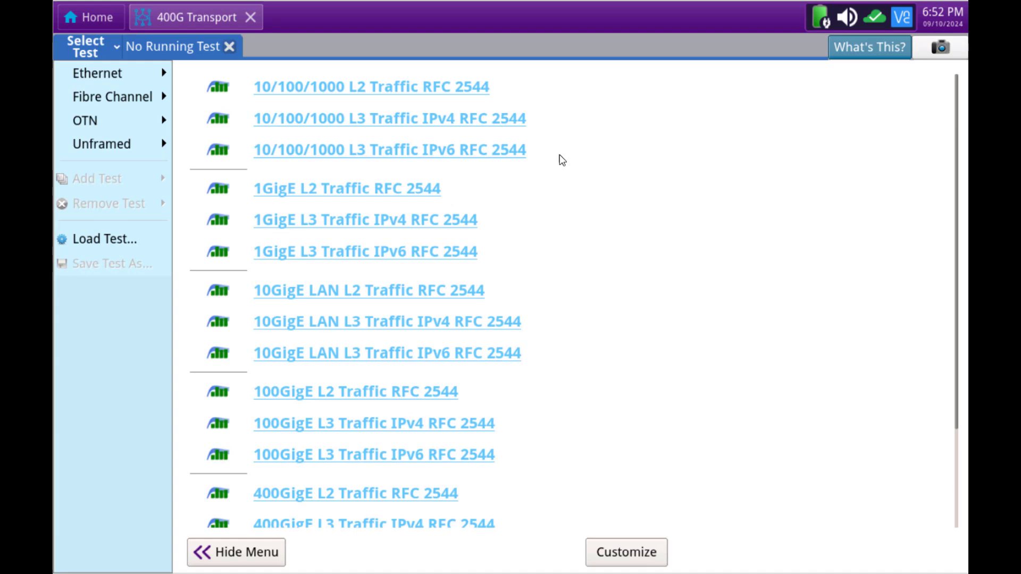
click(103, 77)
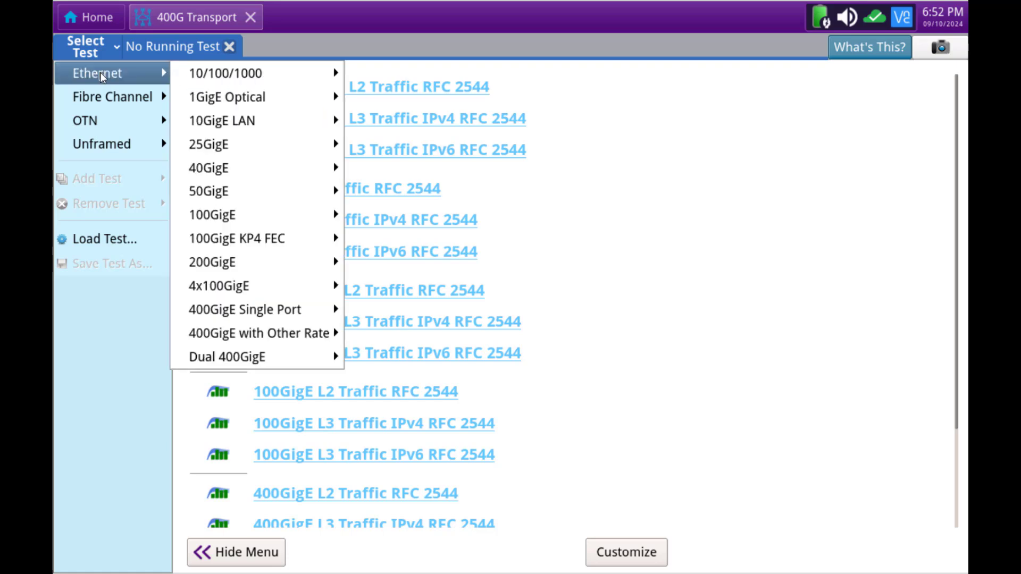
click(245, 101)
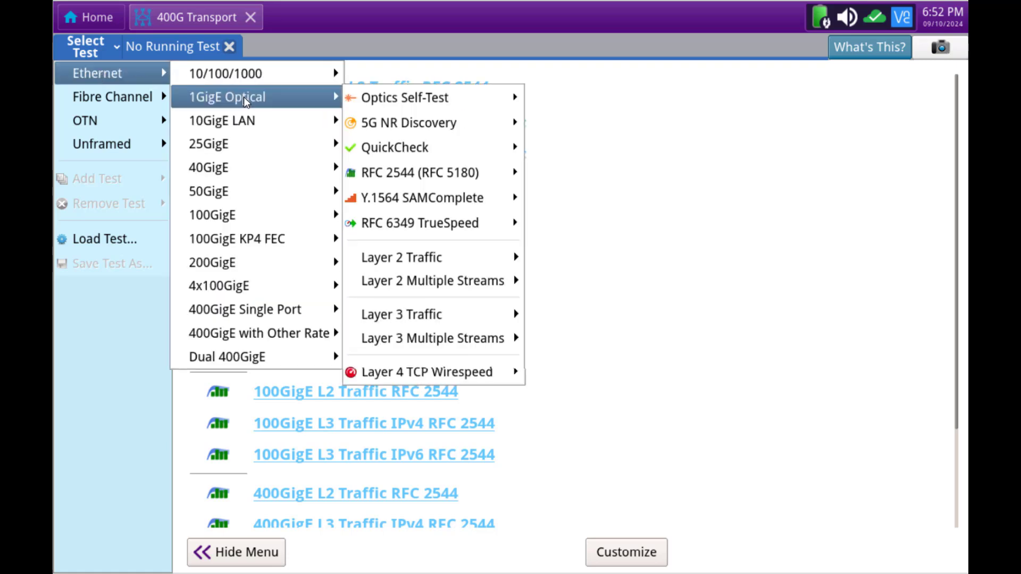
click(451, 174)
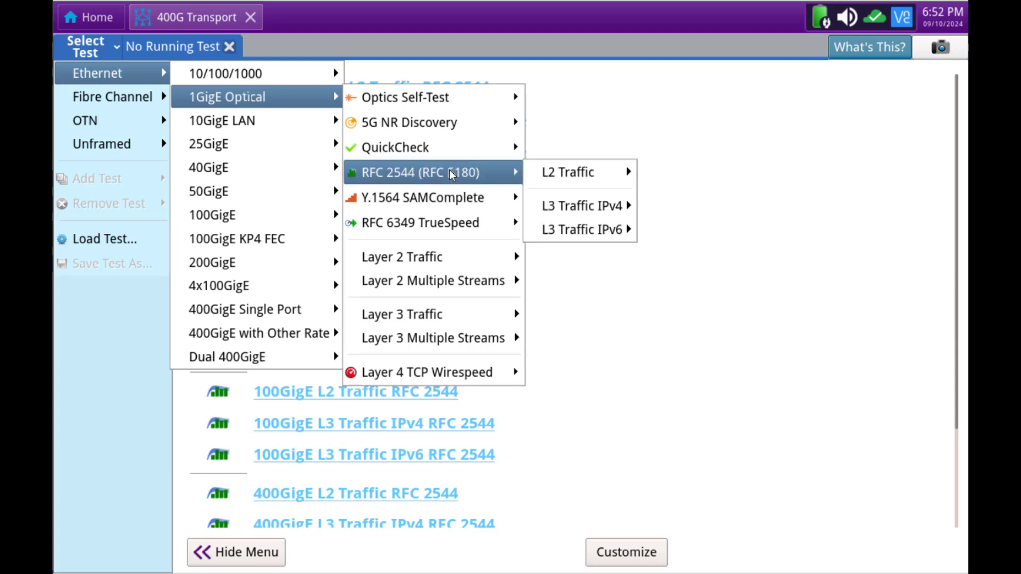
click(579, 178)
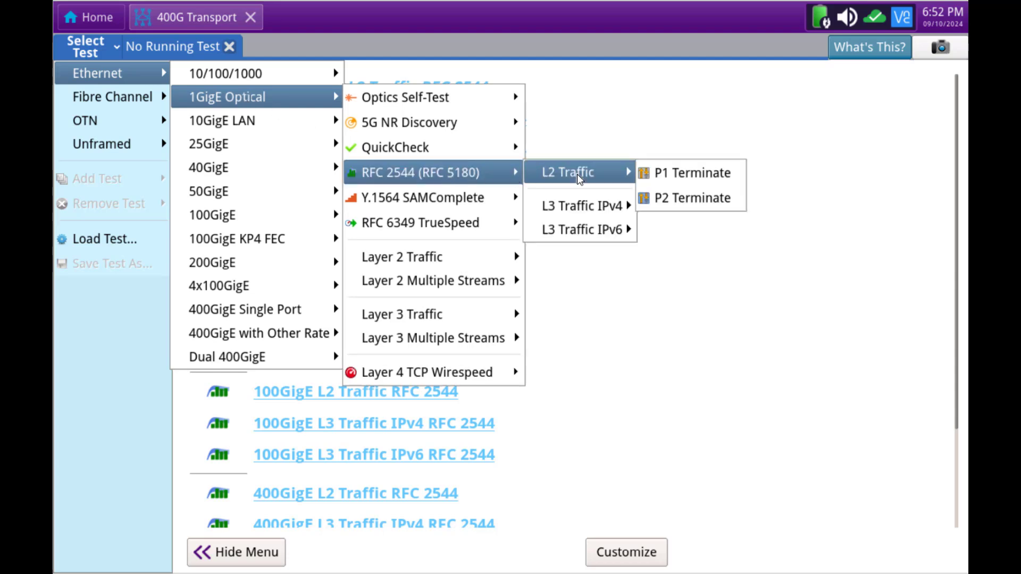
click(701, 177)
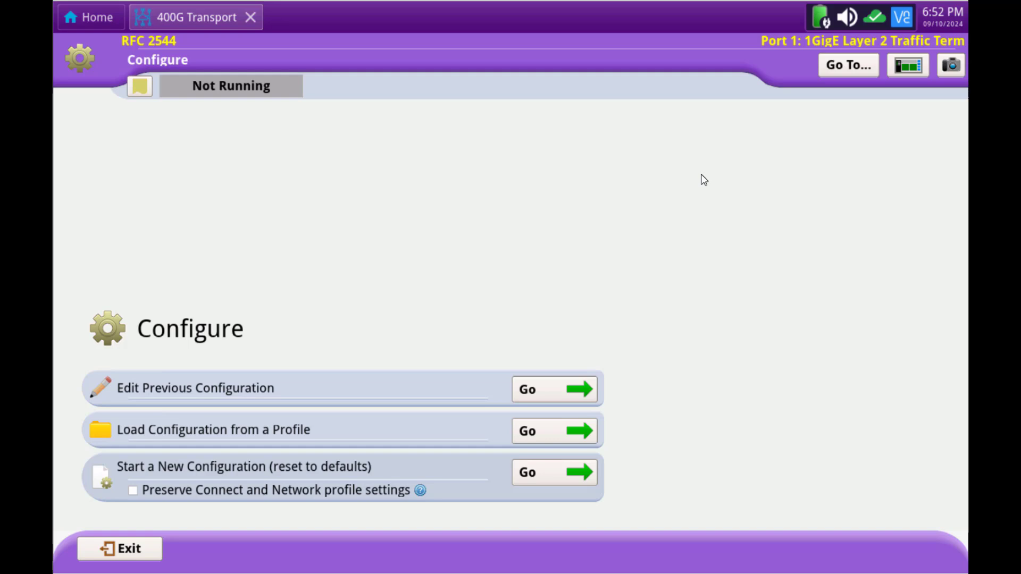
Start a new RFC 2544 configuration reset to defaults.
click(551, 472)
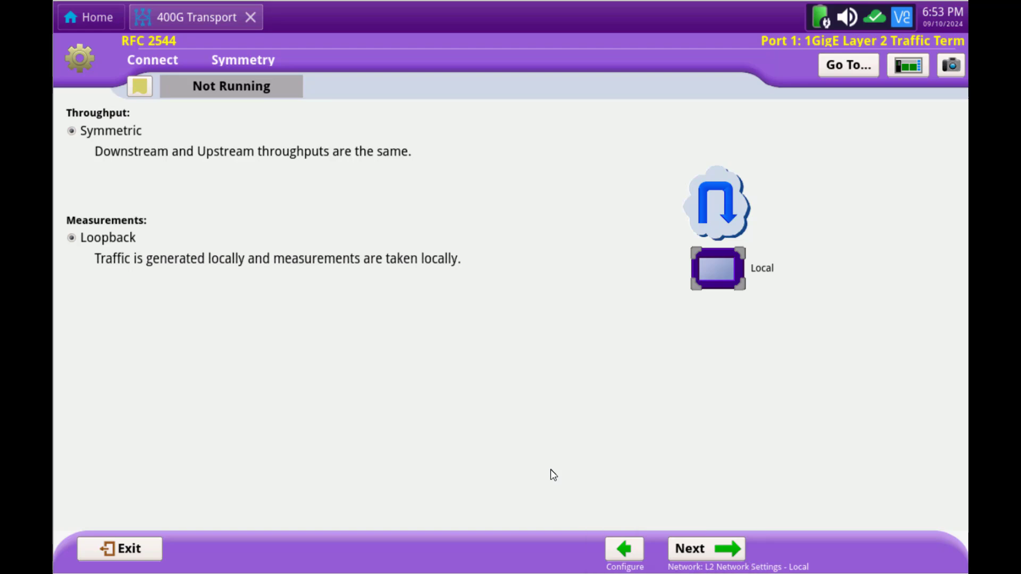
Go to the local Layer 2 network page and keep Encapsulation at None.
click(680, 547)
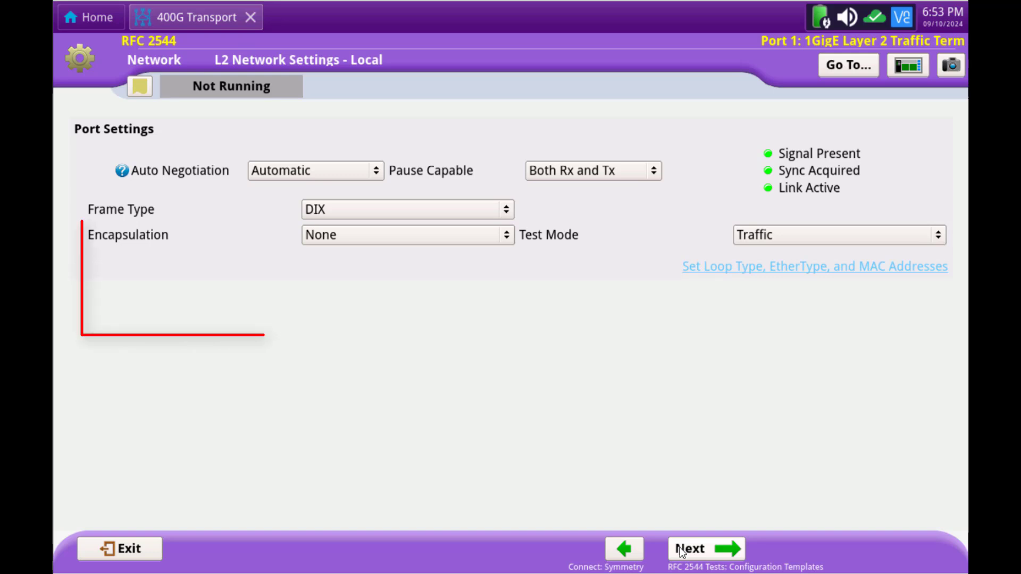
click(480, 241)
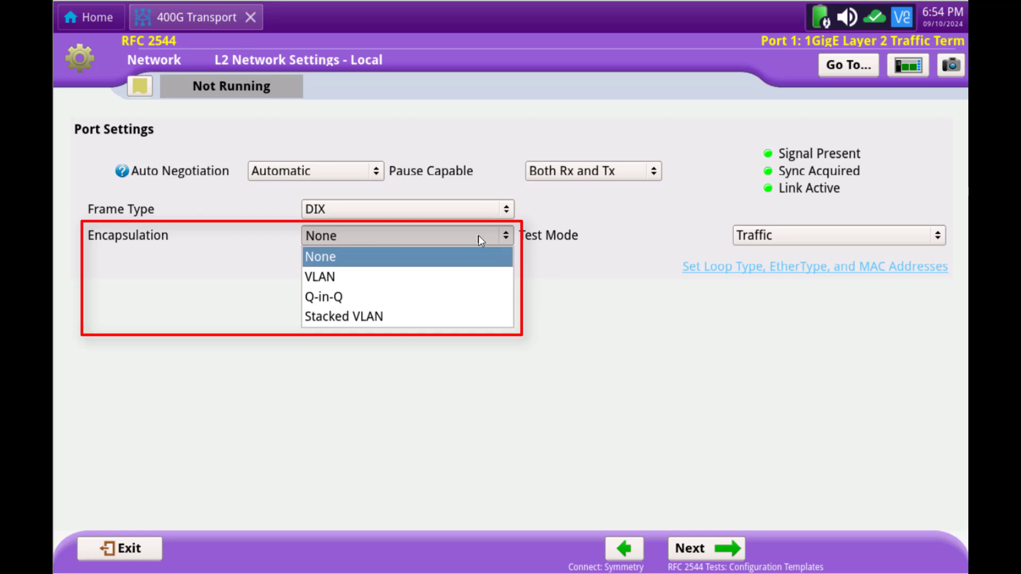
click(480, 241)
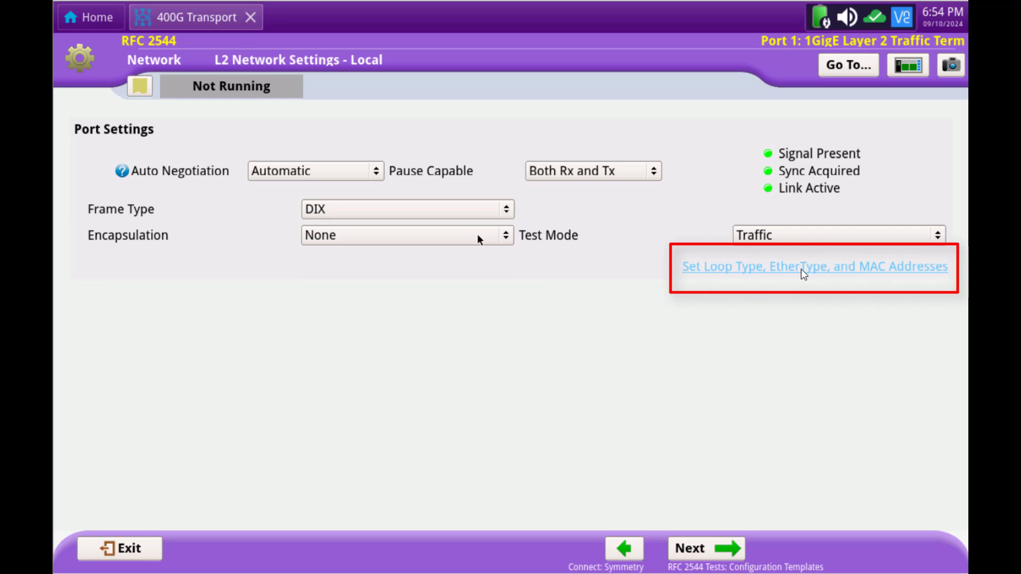
click(803, 267)
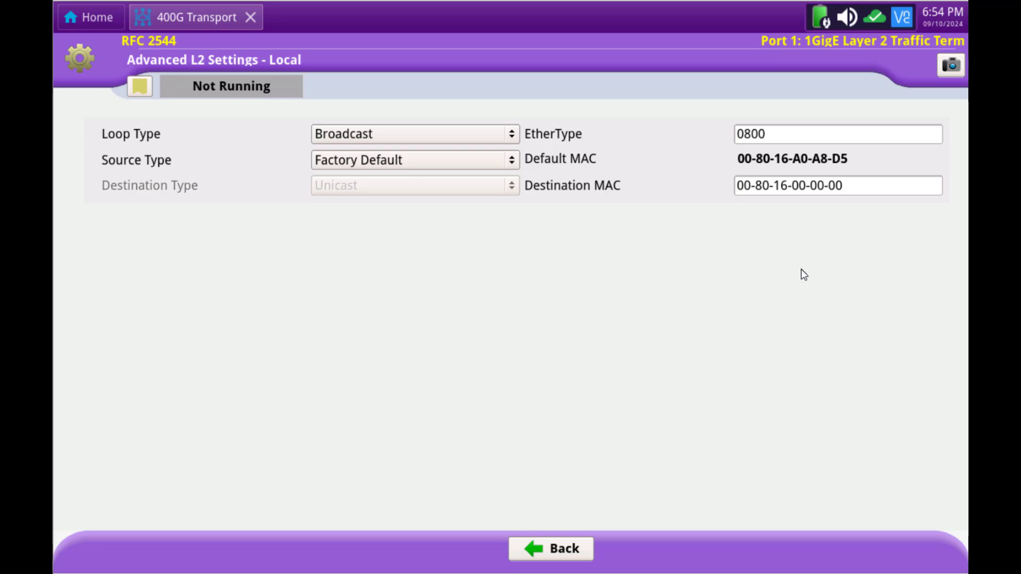
click(574, 553)
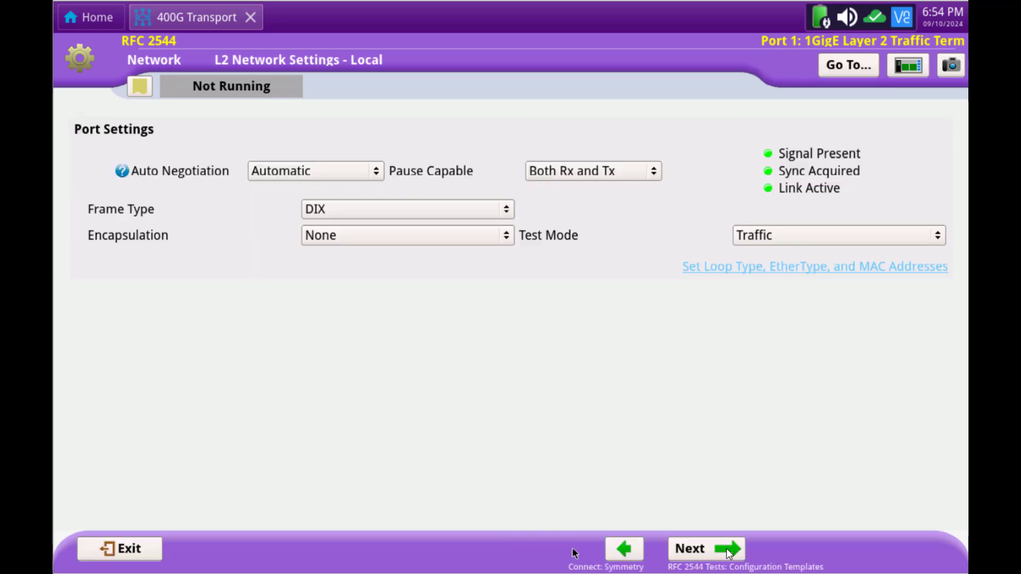
On Configuration Templates, preview MEF23.1 - Metro, then set template use back to No.
click(729, 554)
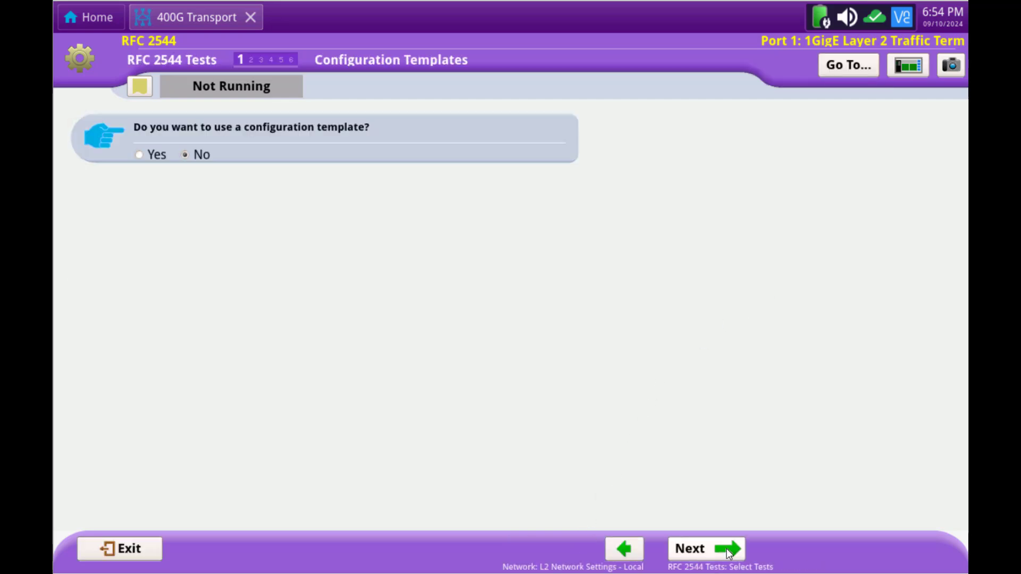
click(140, 155)
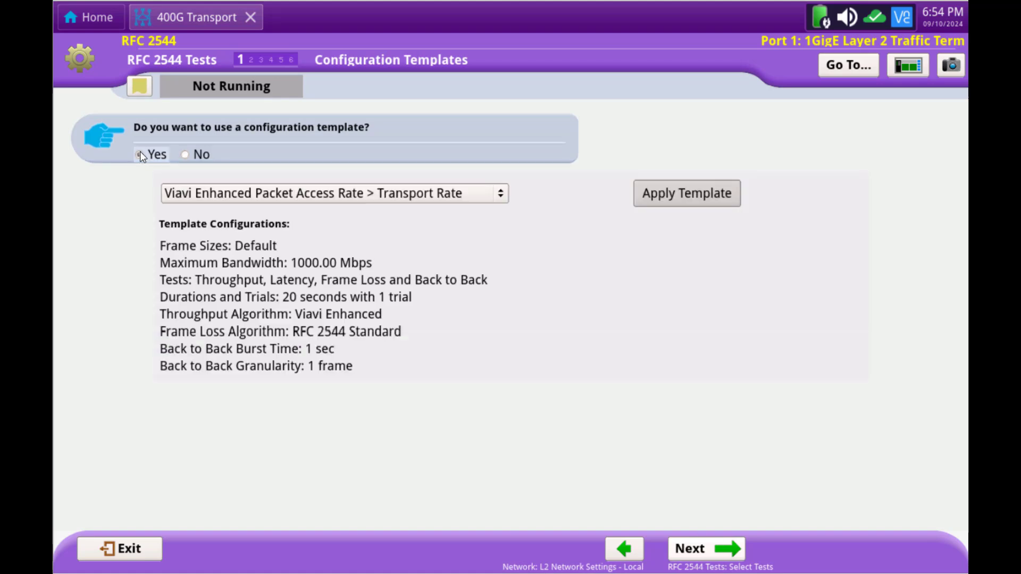
click(502, 194)
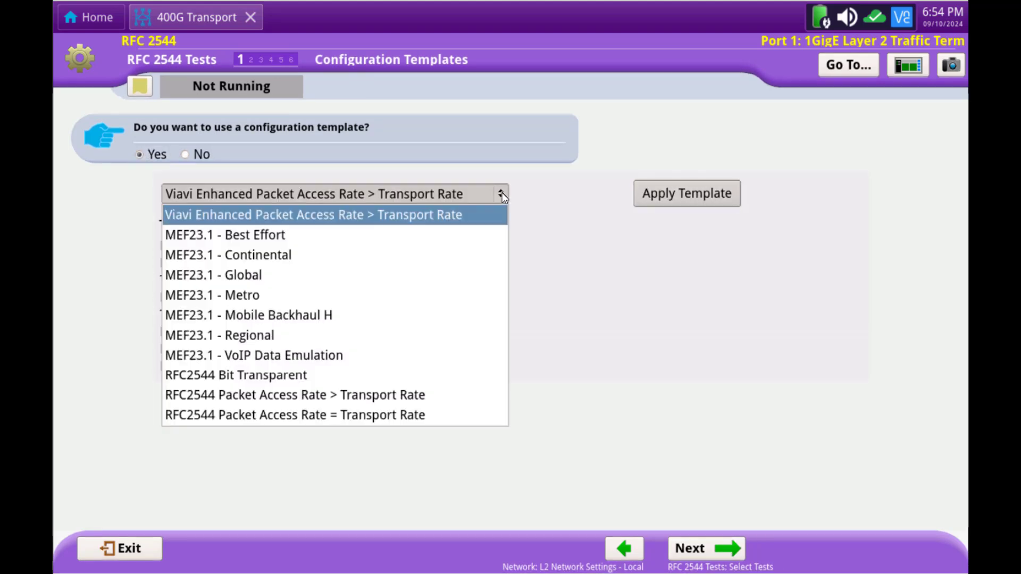
click(246, 295)
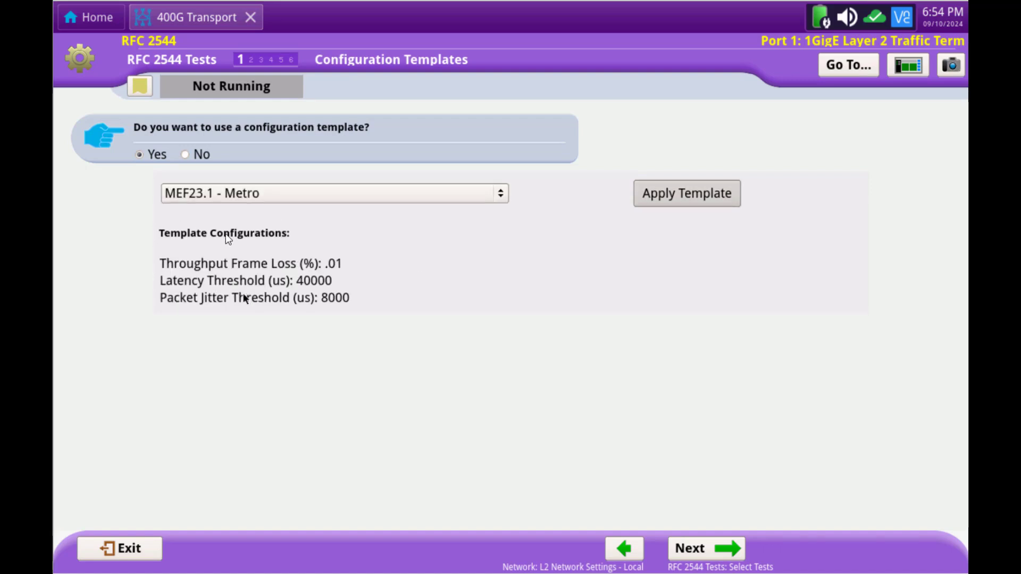
click(185, 154)
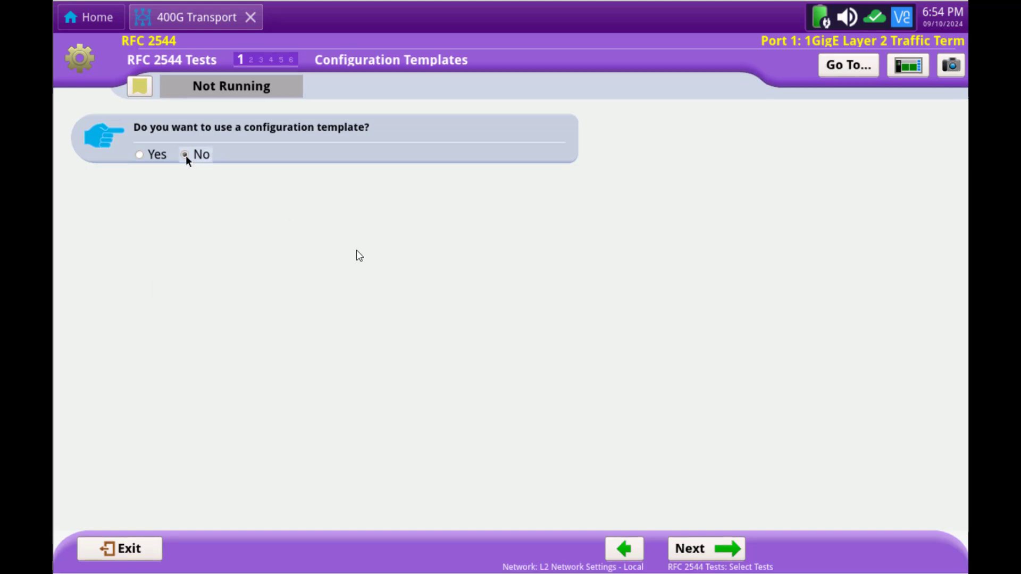
Check Packet Jitter and Burst Test on the Select Tests page.
click(703, 550)
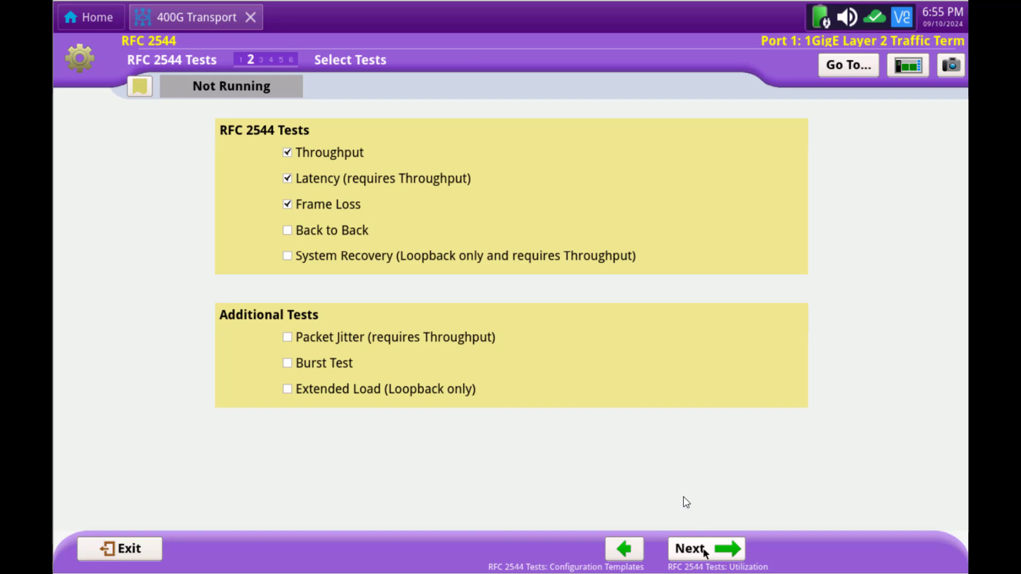
click(287, 339)
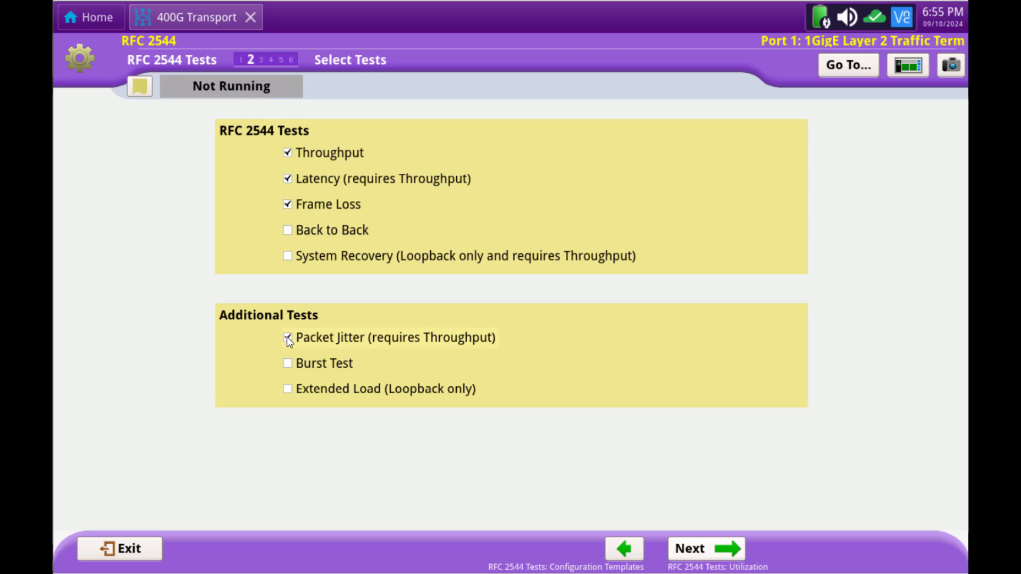
click(287, 367)
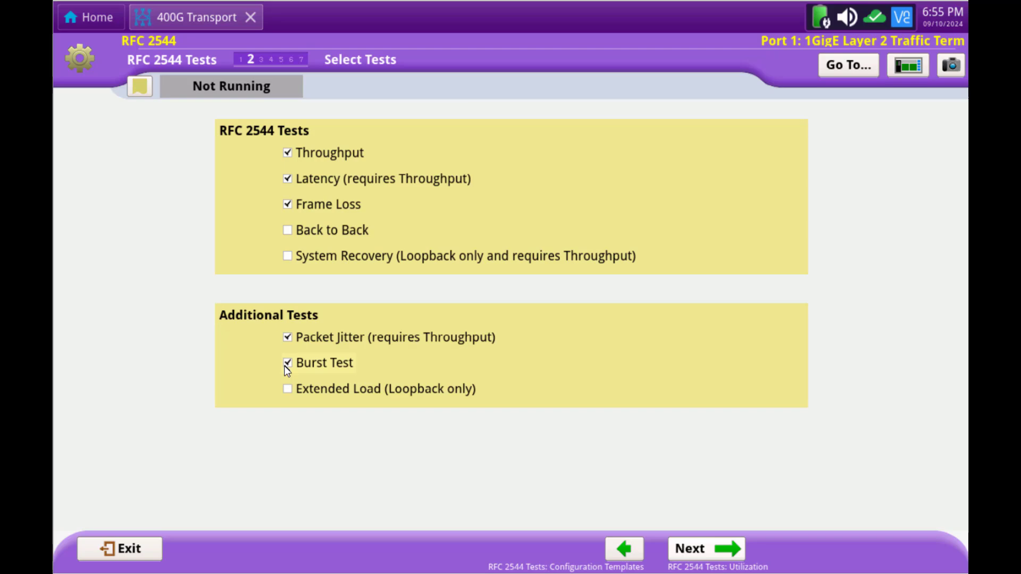
Confirm the Utilization step's maximum bandwidth of 1000.00 L1 Mbps.
click(704, 544)
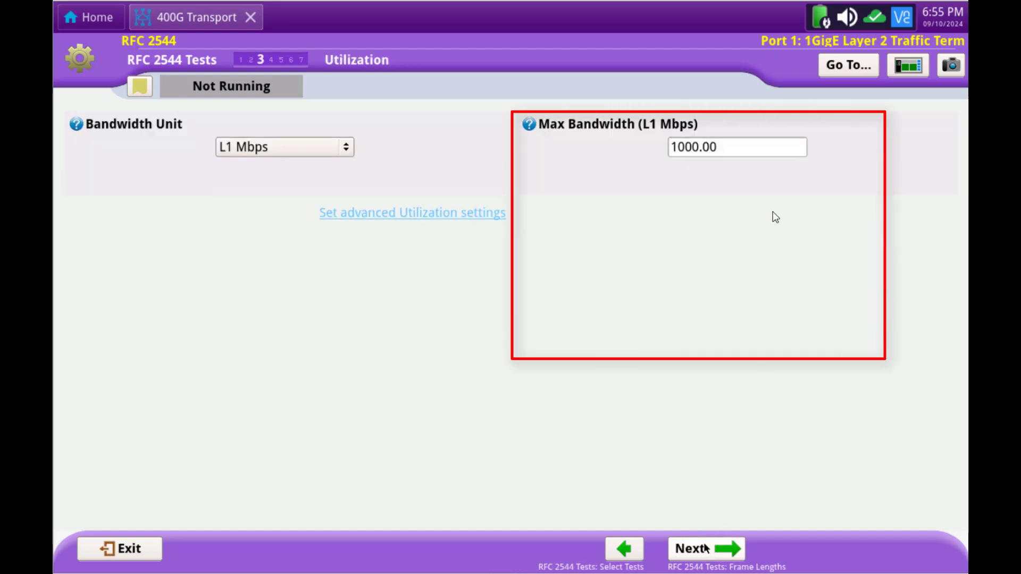
click(742, 150)
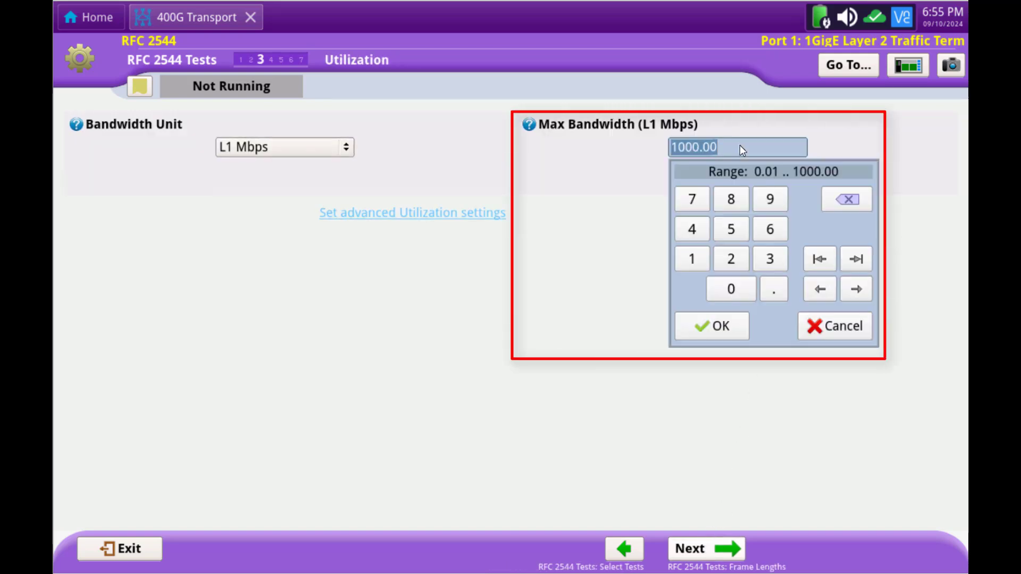
click(714, 327)
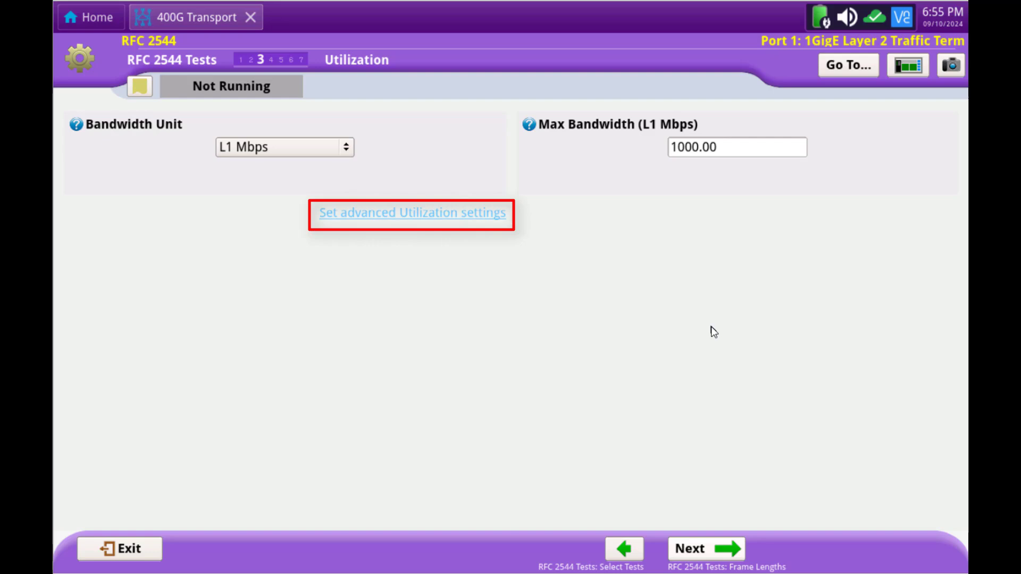
In advanced utilization settings, leave Allow True 100% Traffic turned off.
click(487, 222)
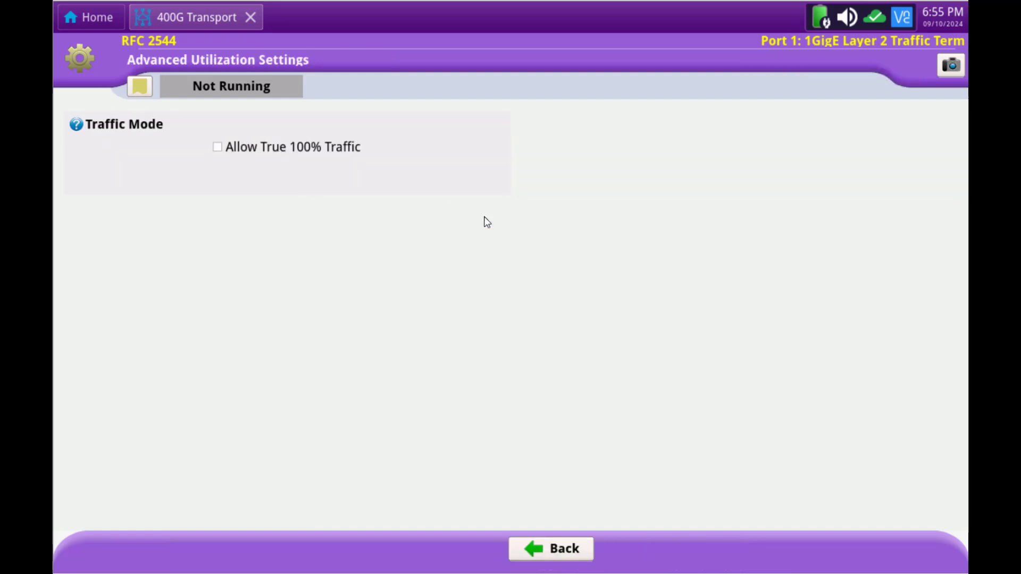
click(218, 147)
click(218, 147)
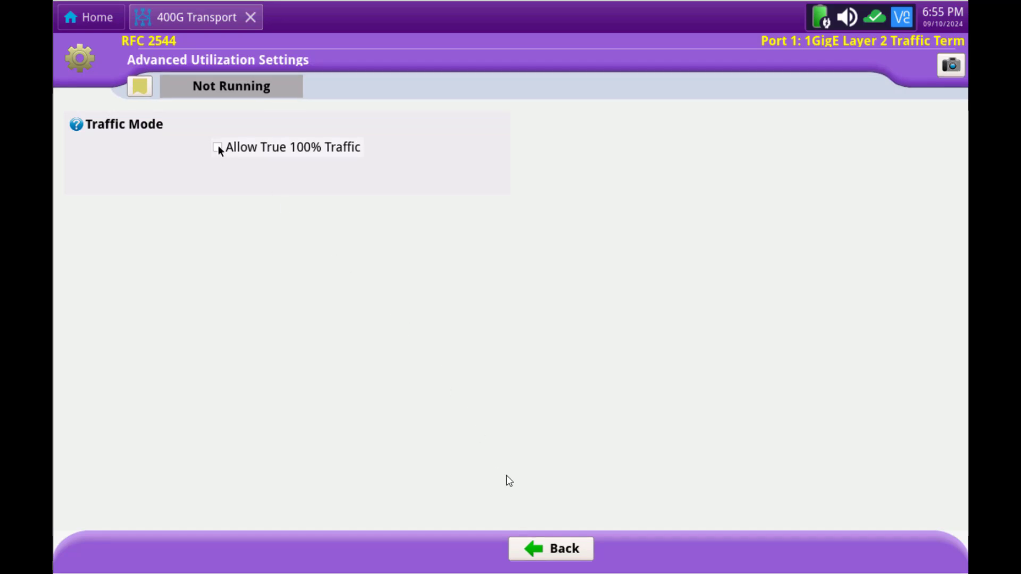
click(553, 551)
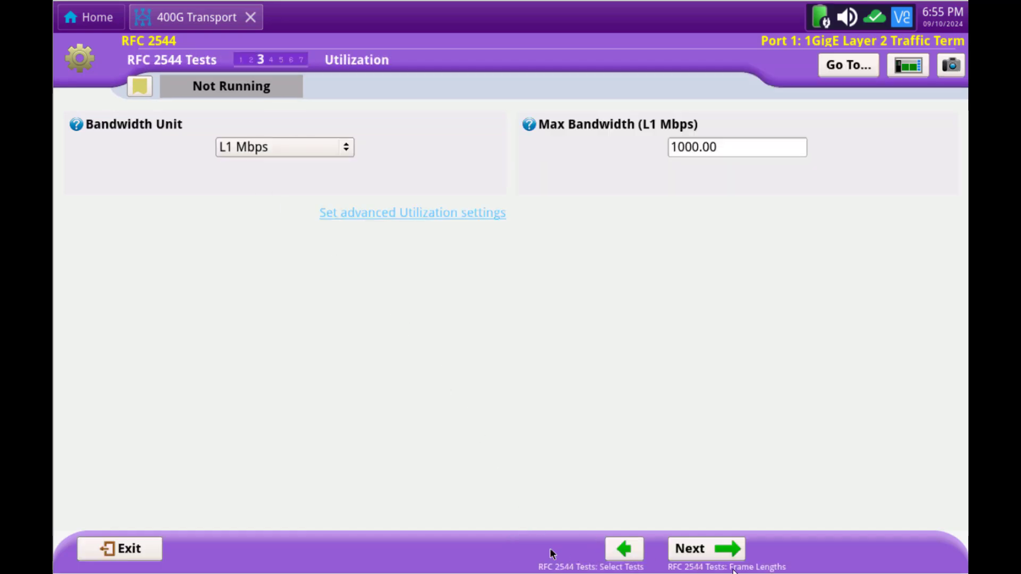
Select frame lengths 64 and 1518, and change the last length from 9600 to 2000.
click(725, 554)
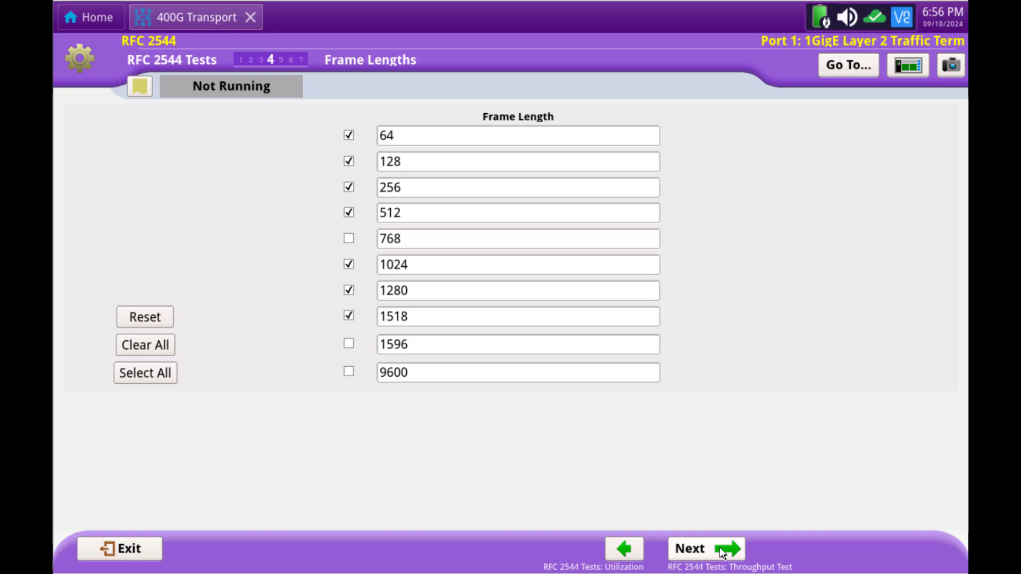
click(146, 346)
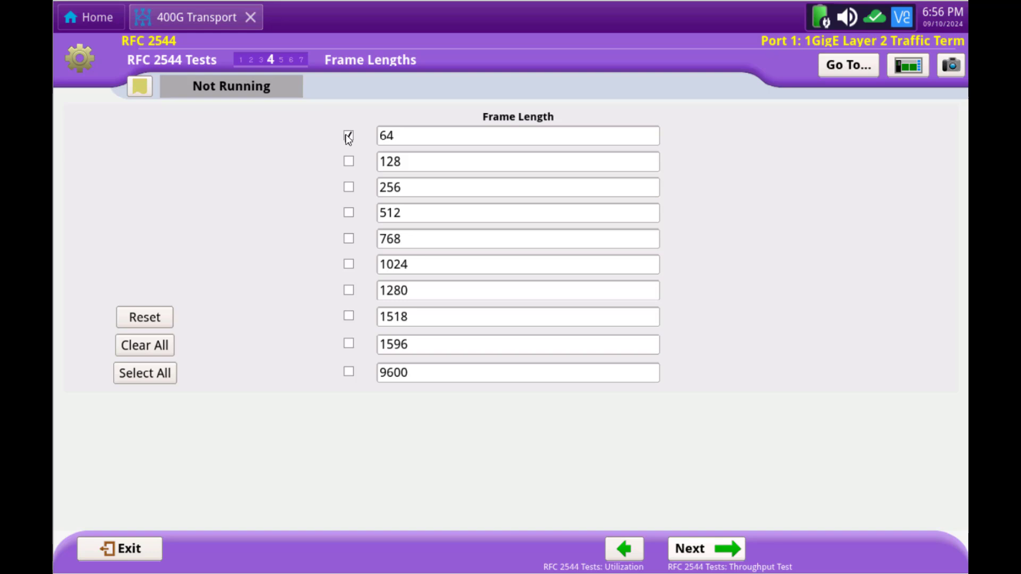
click(349, 318)
click(349, 371)
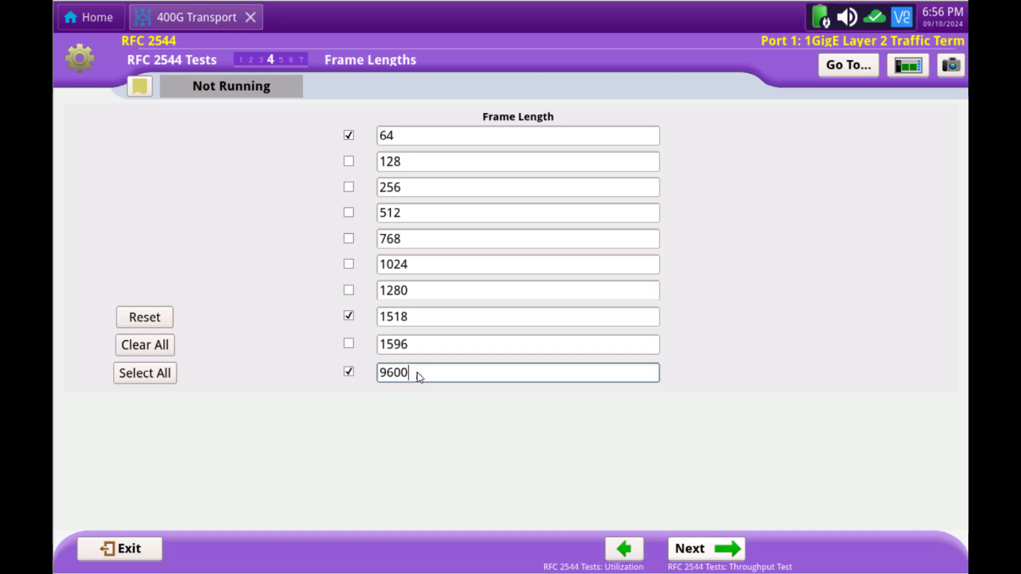
click(419, 375)
click(443, 485)
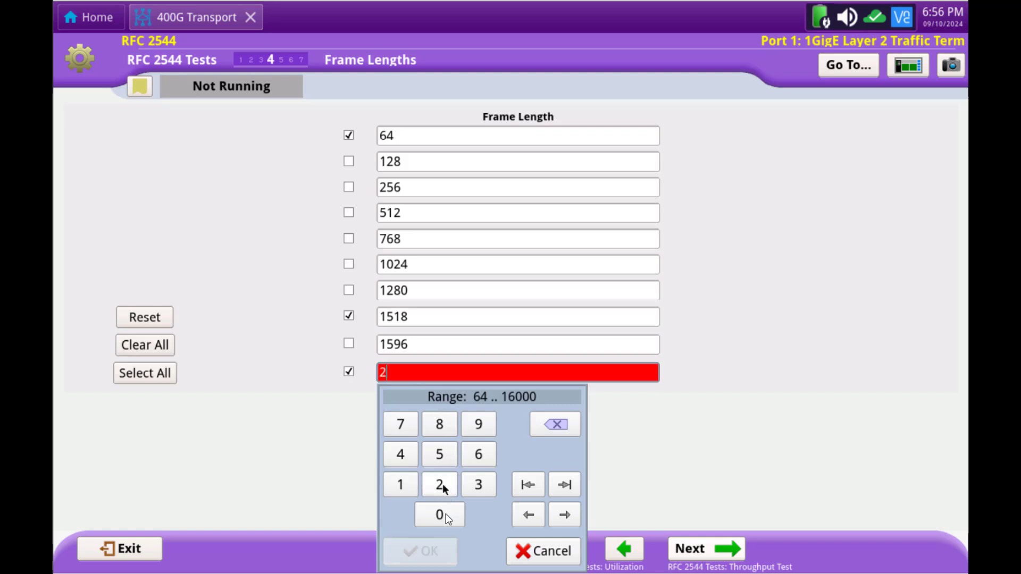
click(445, 515)
click(445, 515)
click(421, 551)
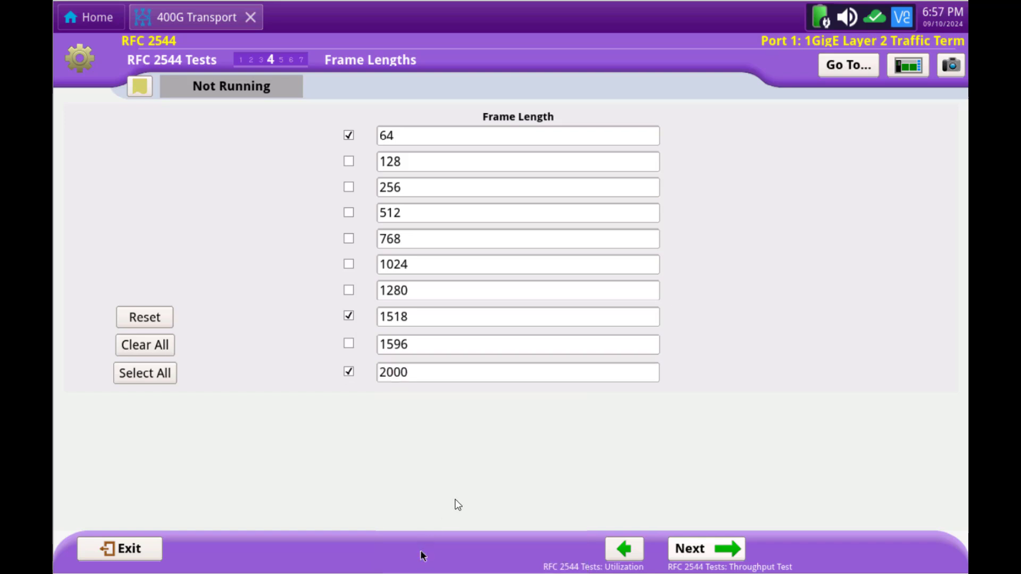
On the Throughput Test step, choose the Viavi Enhanced zeroing-in process.
click(724, 553)
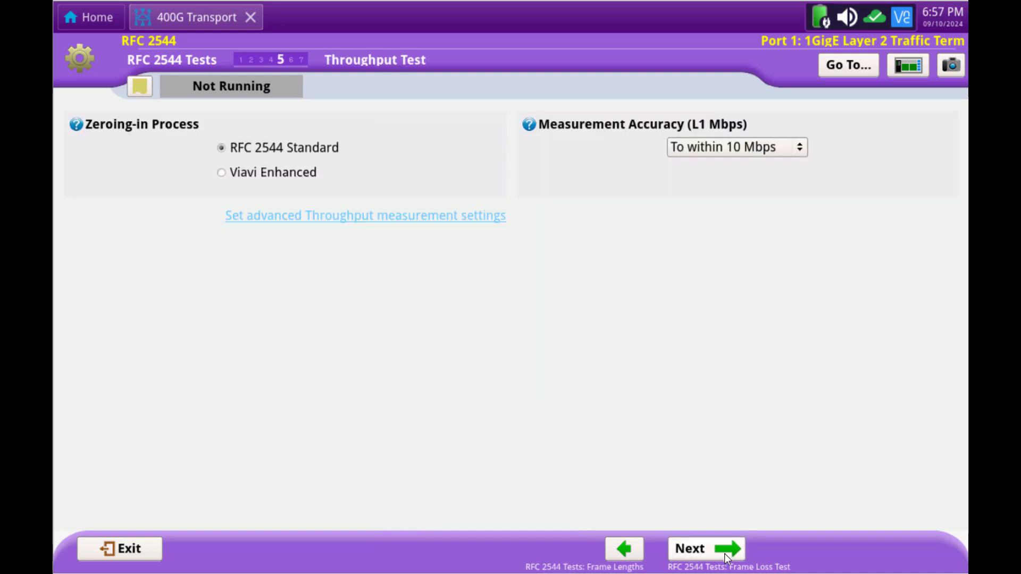
click(222, 173)
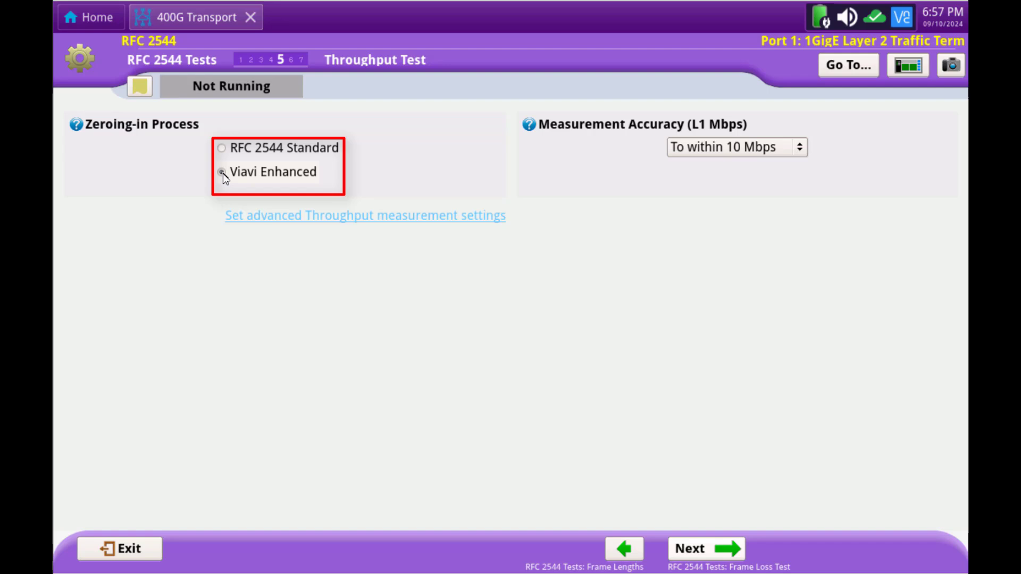
Set the Burst Test to Committed Burst Size with a 256 kB CBS.
click(686, 553)
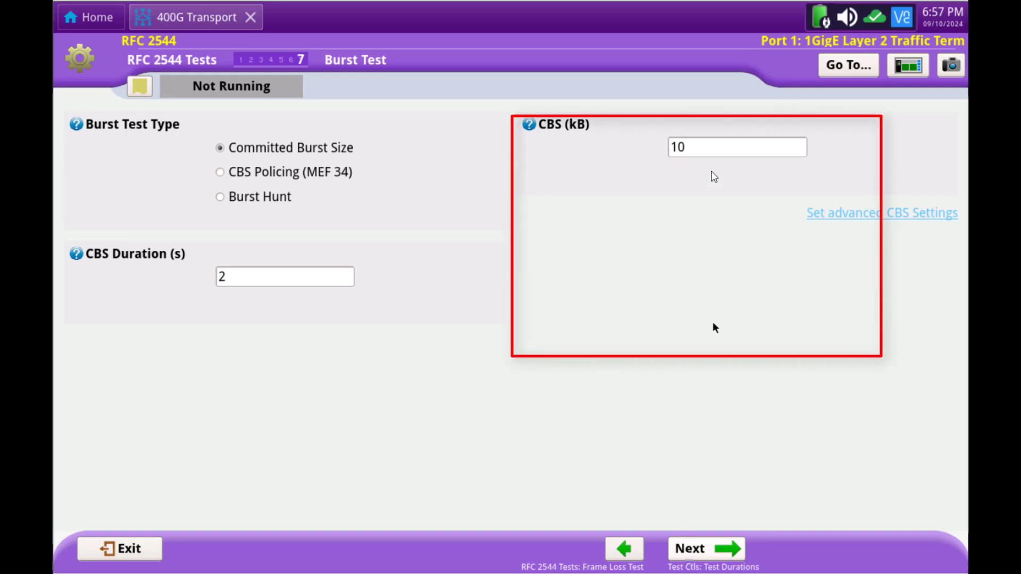
click(707, 151)
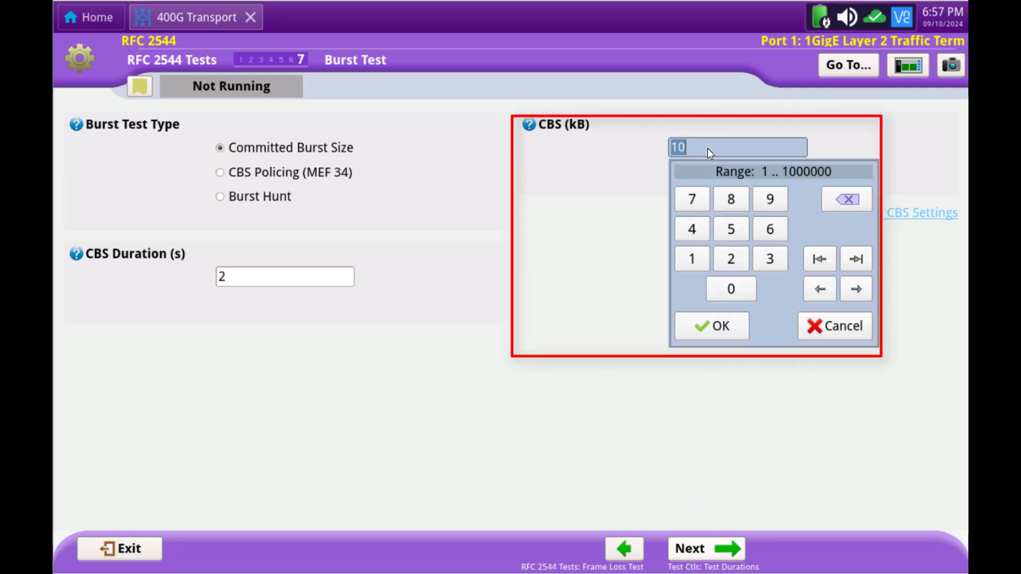
click(730, 259)
click(731, 229)
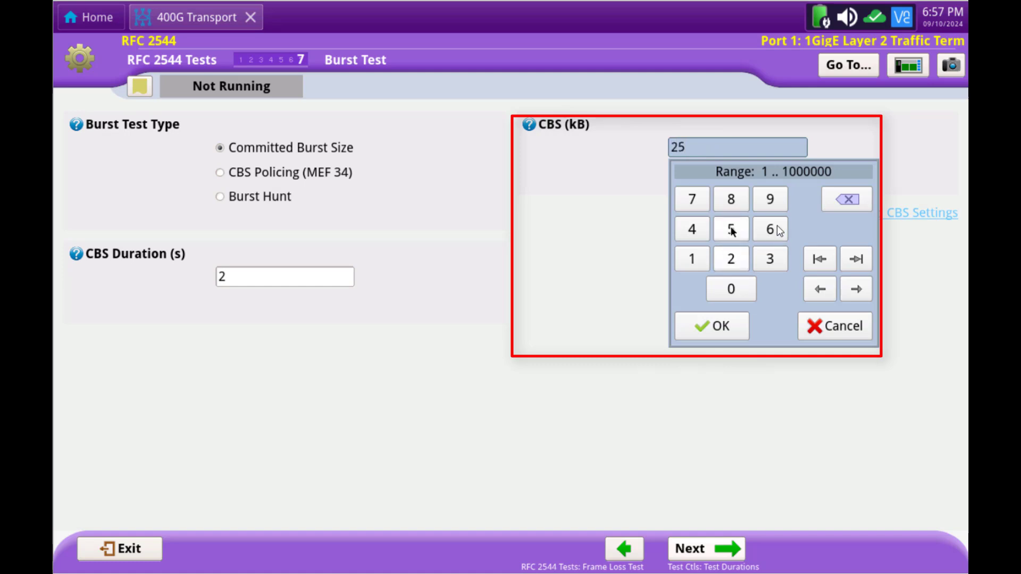
click(771, 230)
click(713, 329)
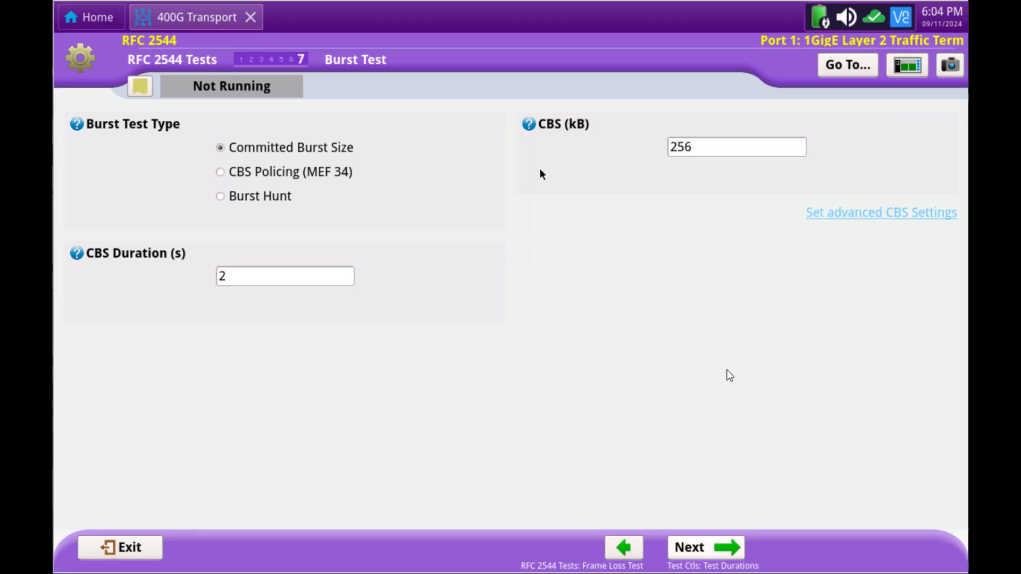
click(220, 197)
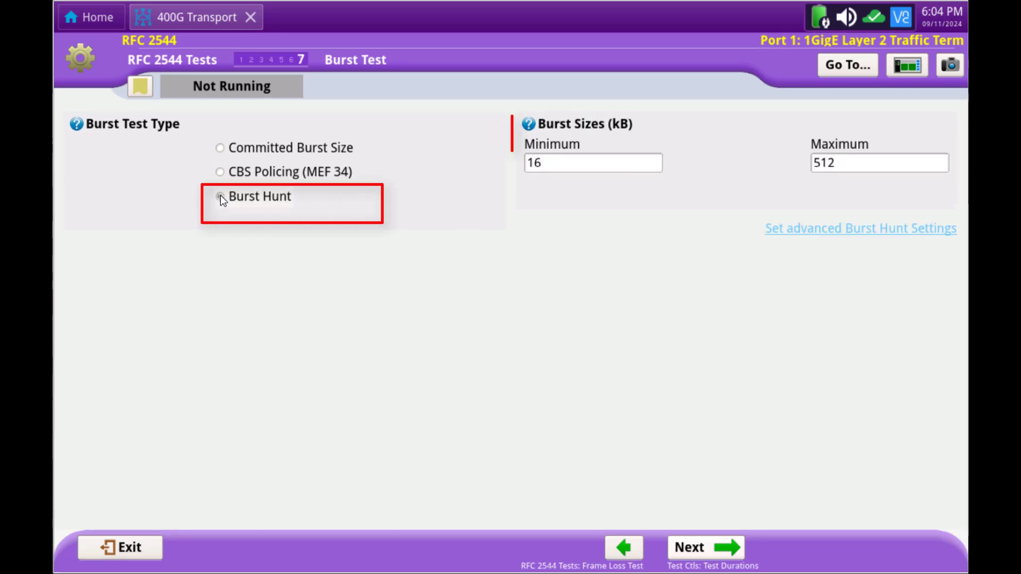
click(219, 149)
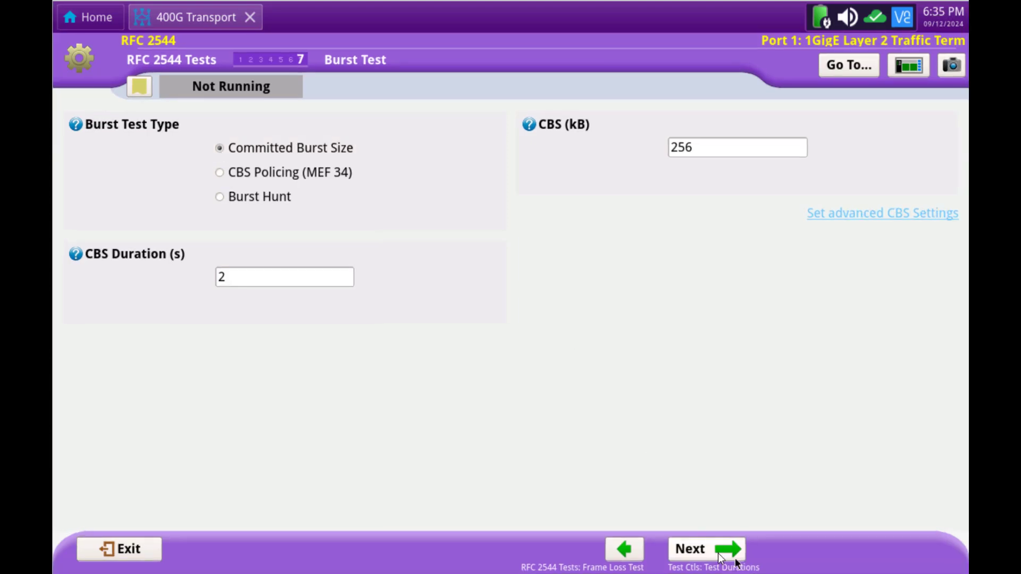
Set the shared duration for all tests to 60 seconds.
click(721, 556)
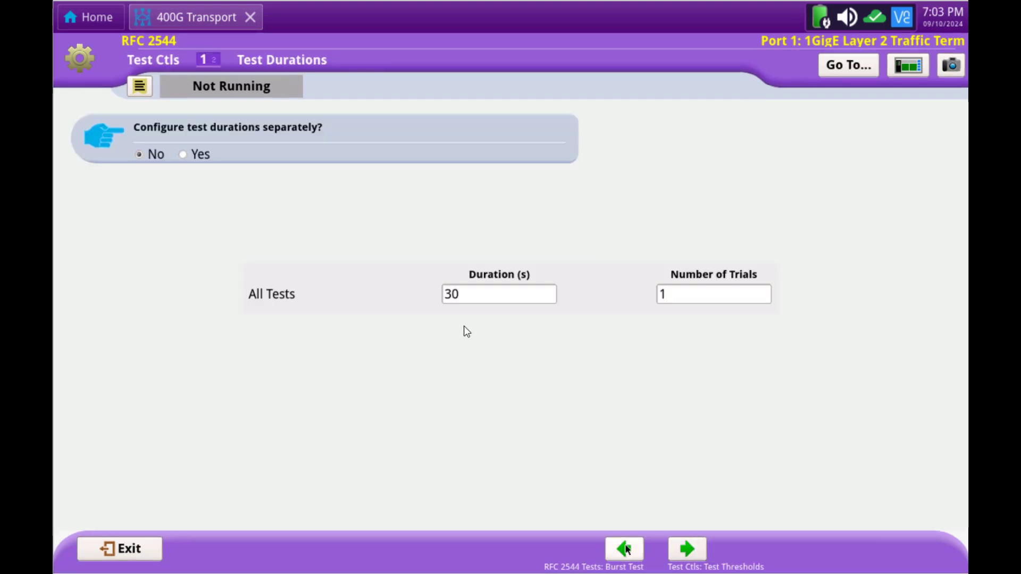
click(464, 296)
click(543, 376)
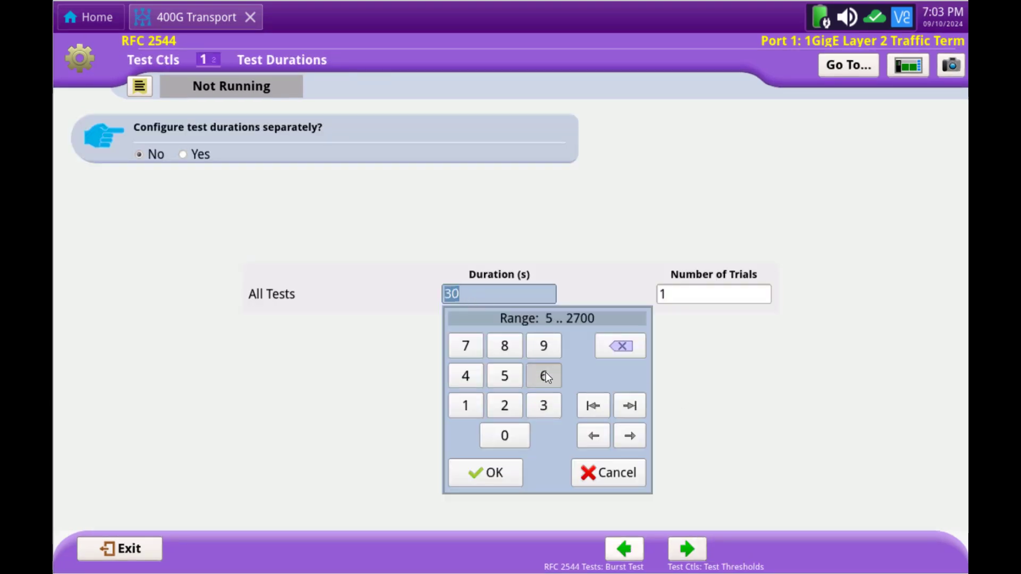
click(504, 436)
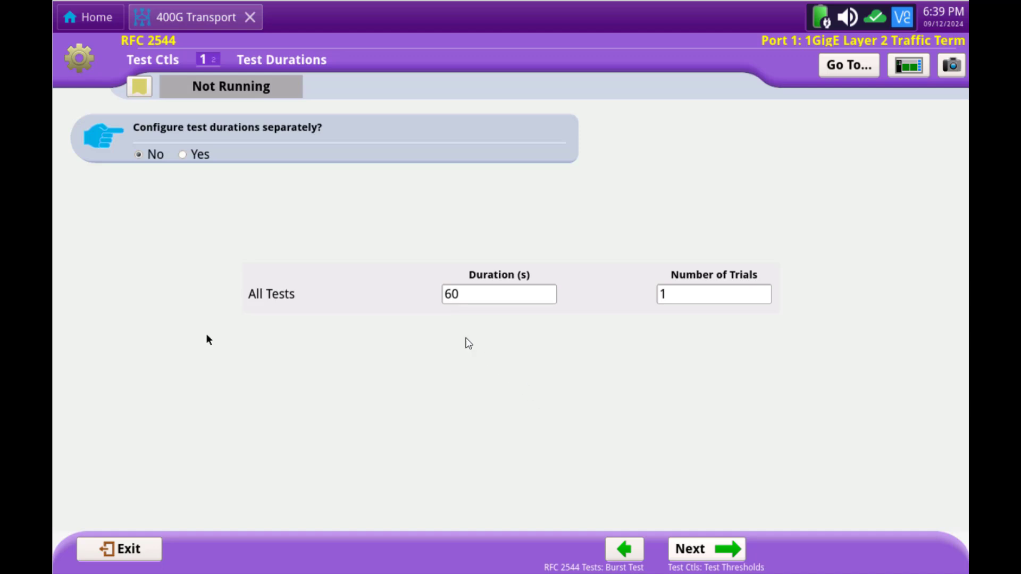
Briefly show per-test durations, then revert to one shared duration for all tests.
click(184, 154)
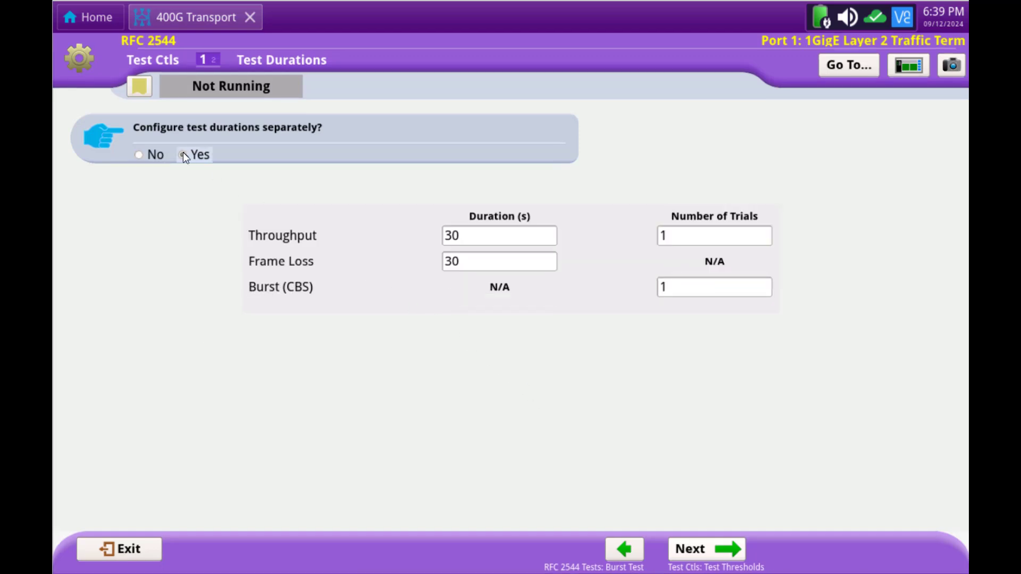
click(483, 266)
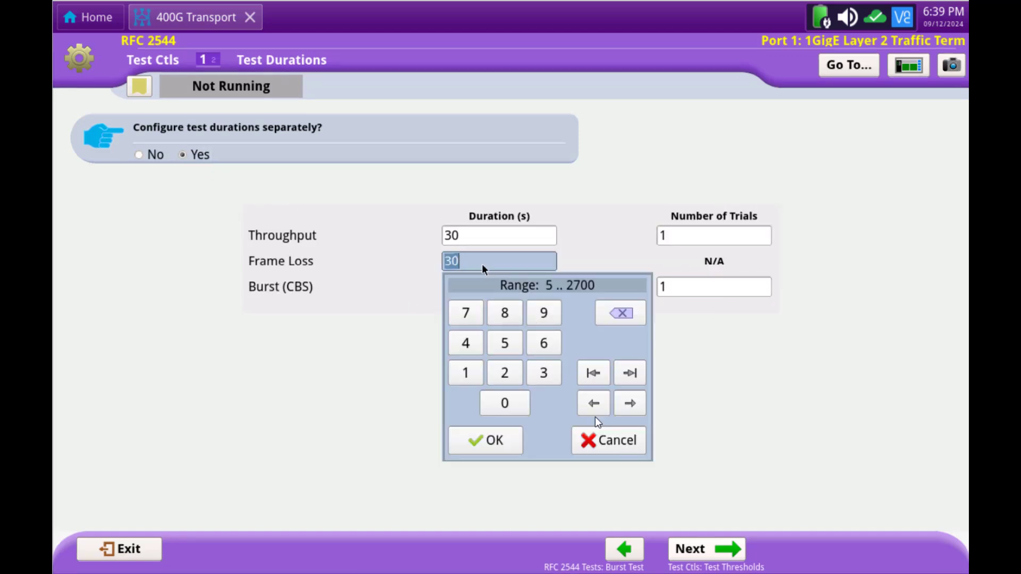
click(139, 152)
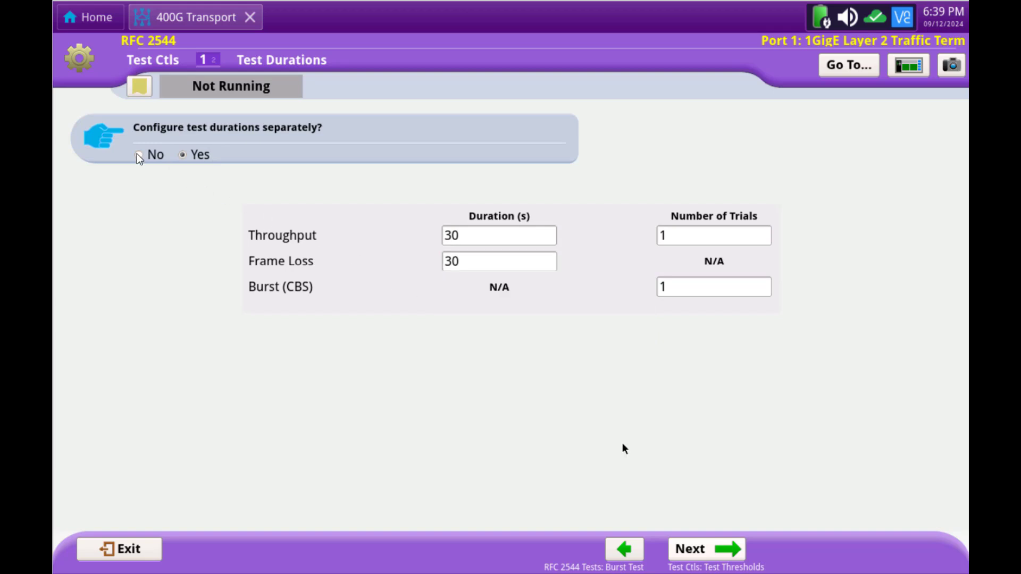
click(141, 154)
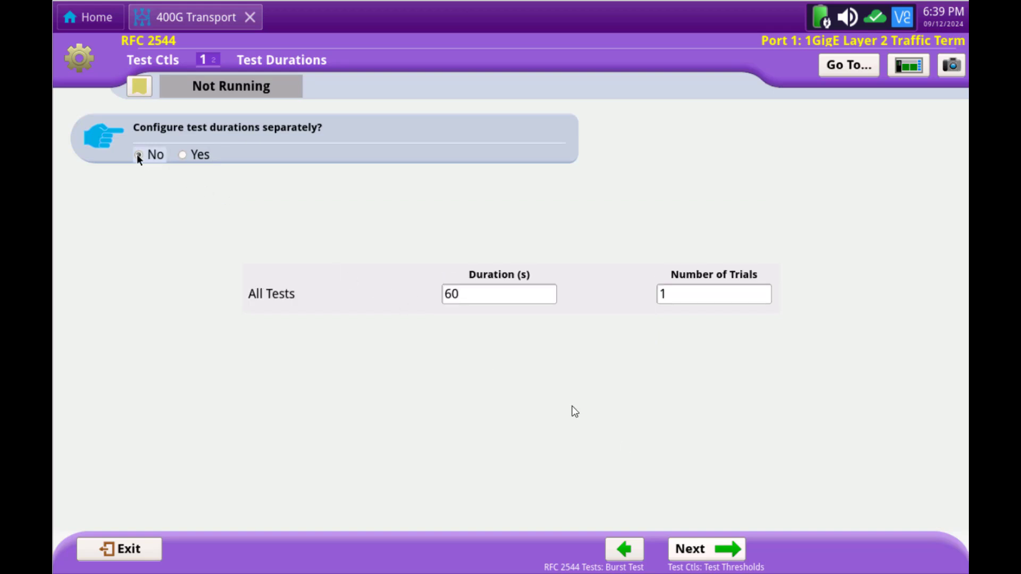
Enable pass/fail for throughput and latency RTD, with a 10000 µs latency threshold.
click(724, 550)
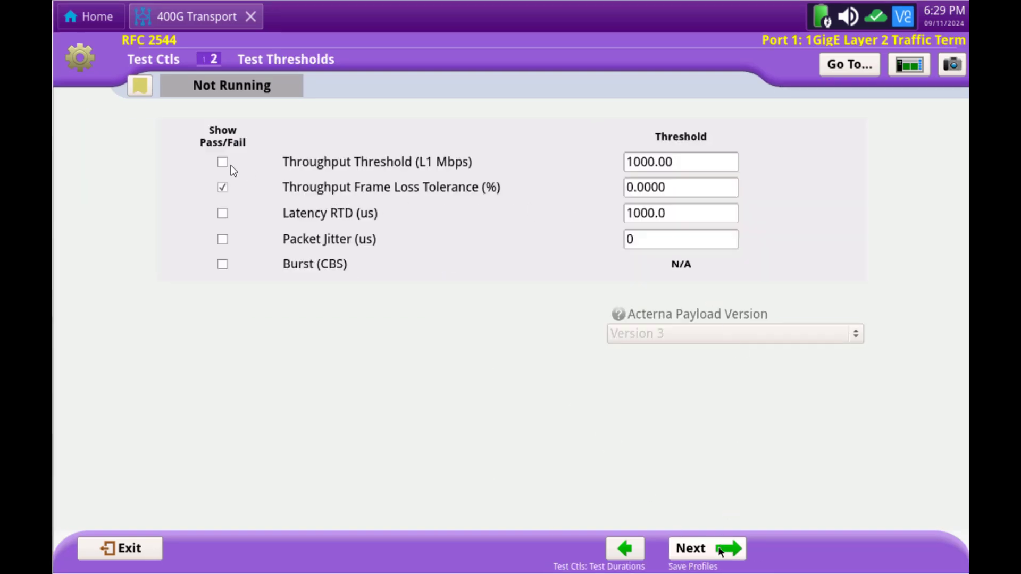
click(222, 161)
click(222, 212)
click(683, 213)
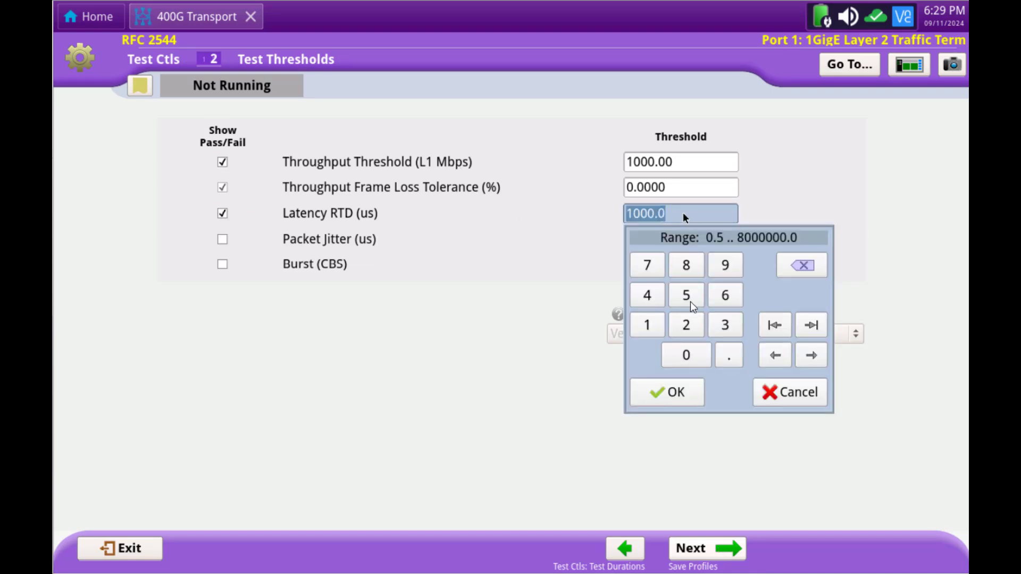
click(658, 327)
click(687, 357)
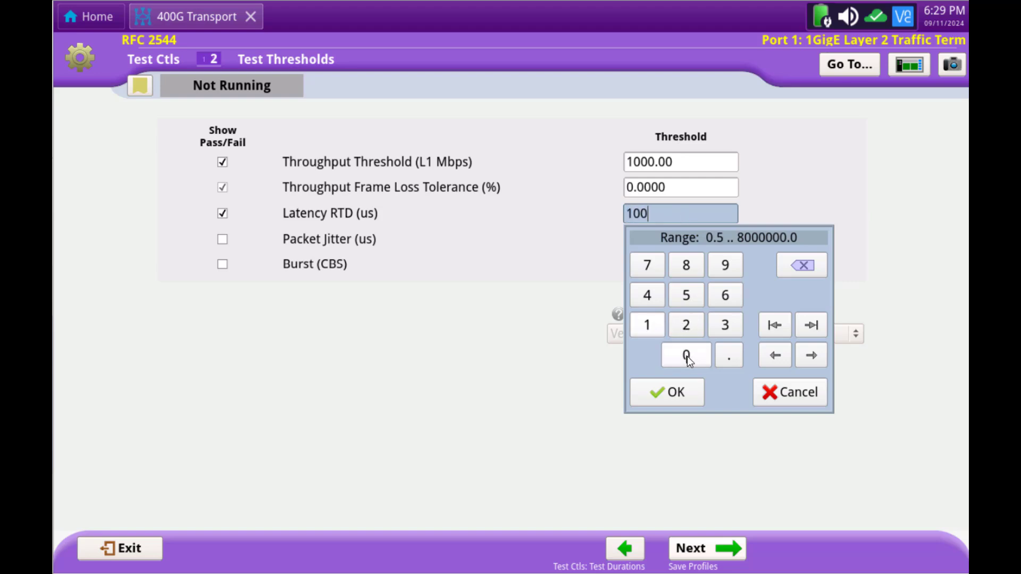
click(687, 356)
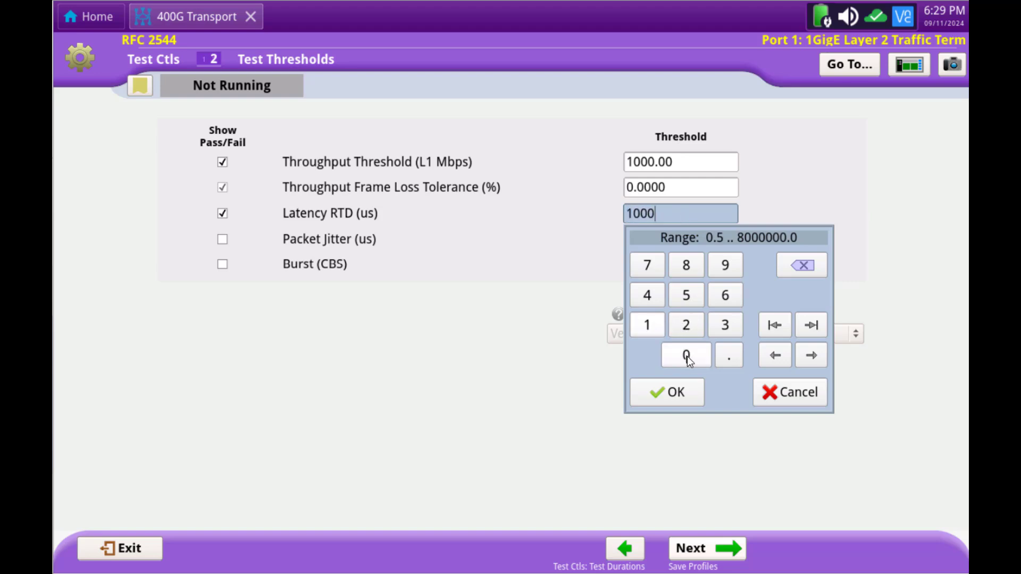
click(677, 397)
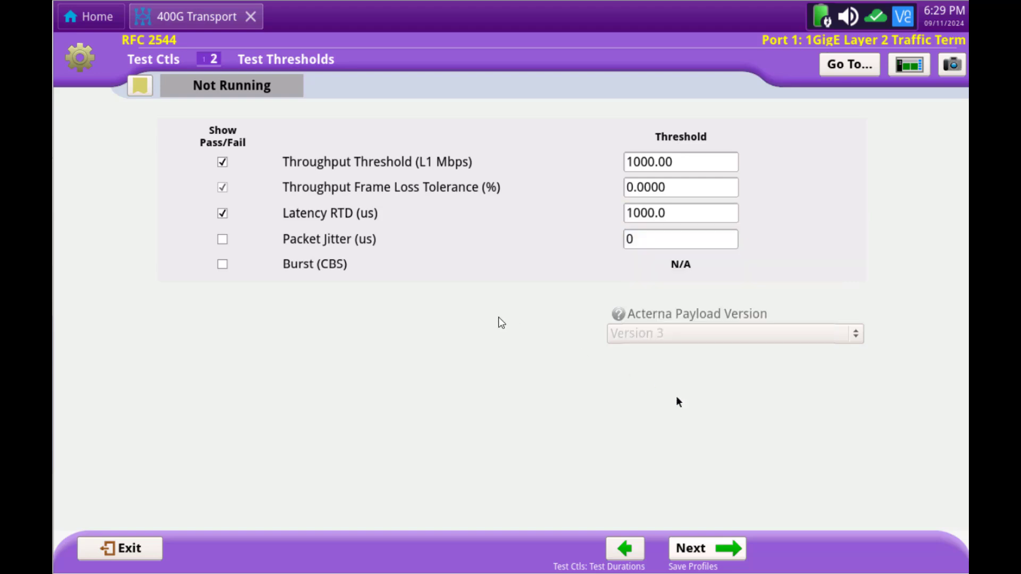
Enable pass/fail for packet jitter with a 2000 µs threshold.
click(222, 240)
click(643, 238)
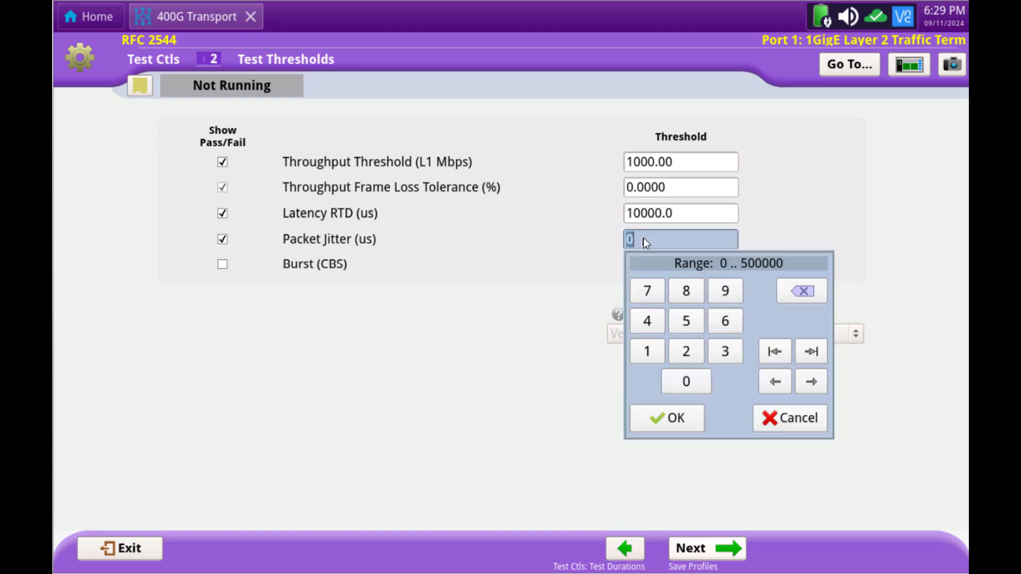
click(686, 351)
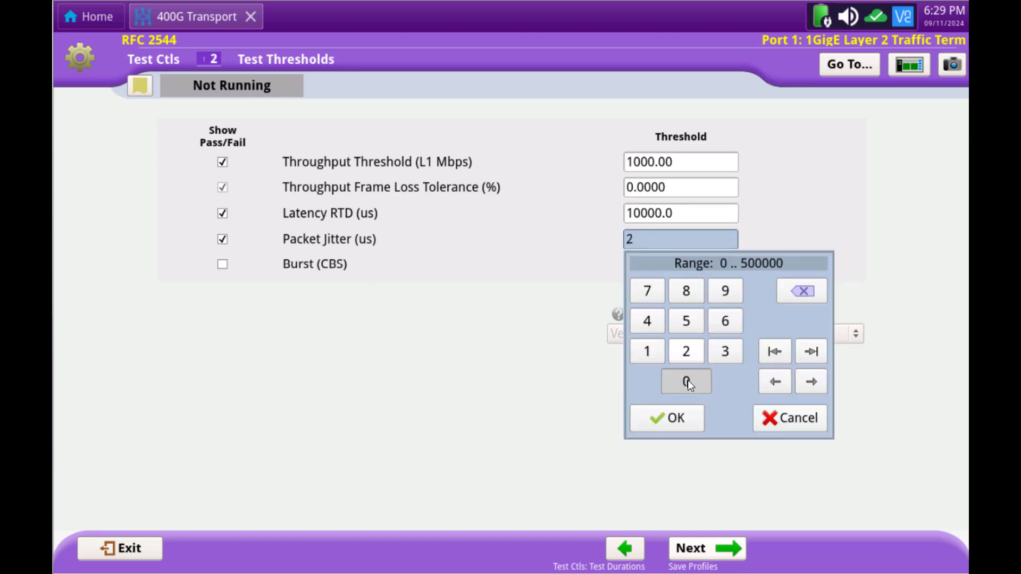
click(686, 380)
click(686, 381)
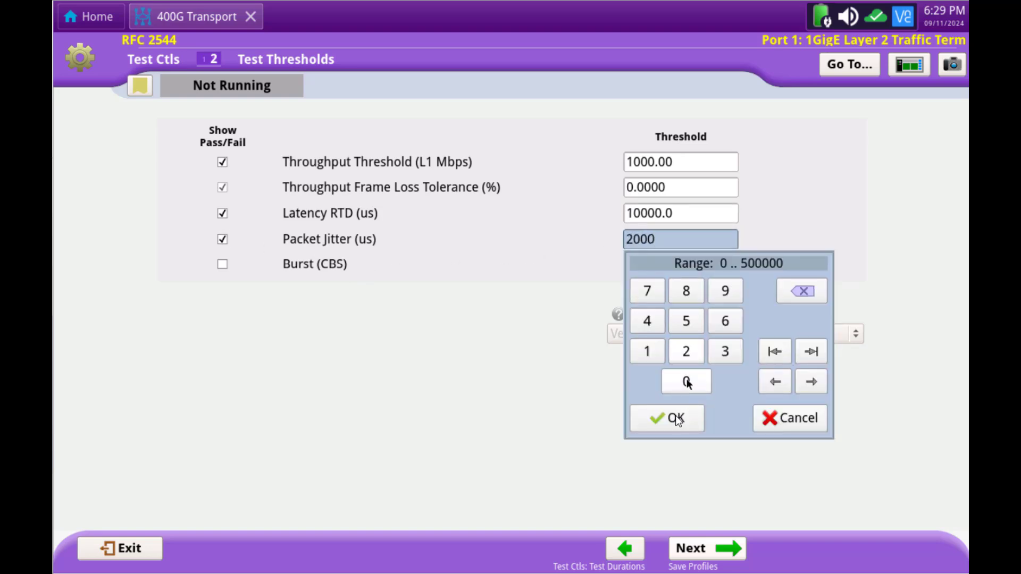
click(676, 418)
click(718, 547)
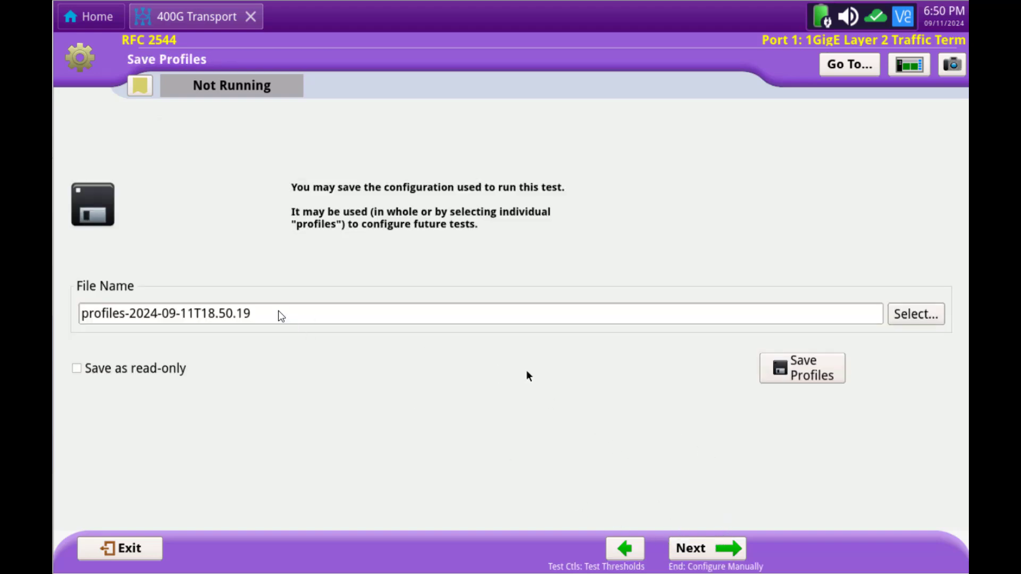
Name the profile file '1000m,no-vlan' and save it as 1000m,no-vlan.expert_rfc.
click(280, 314)
click(119, 364)
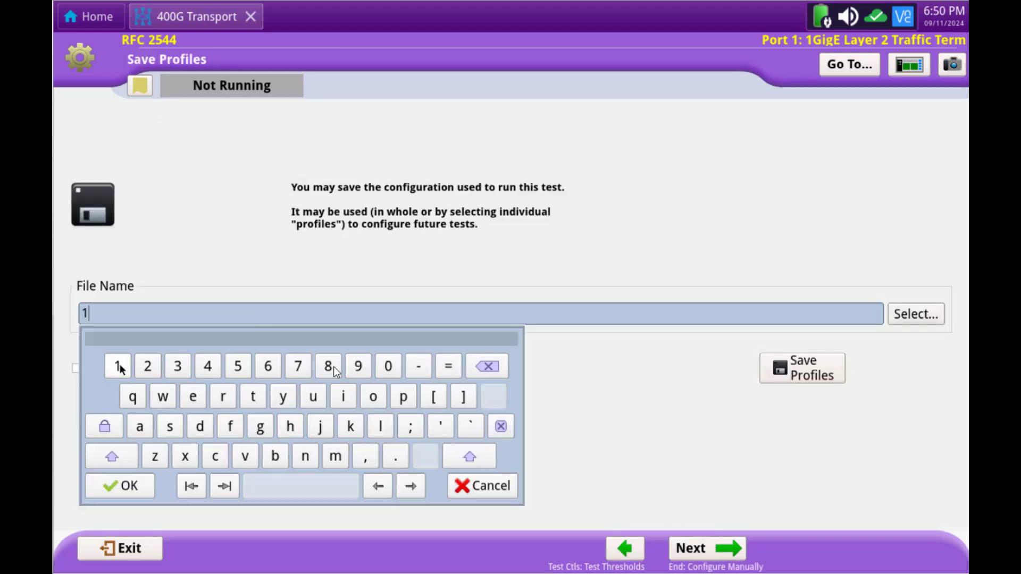
click(388, 365)
click(388, 366)
click(335, 456)
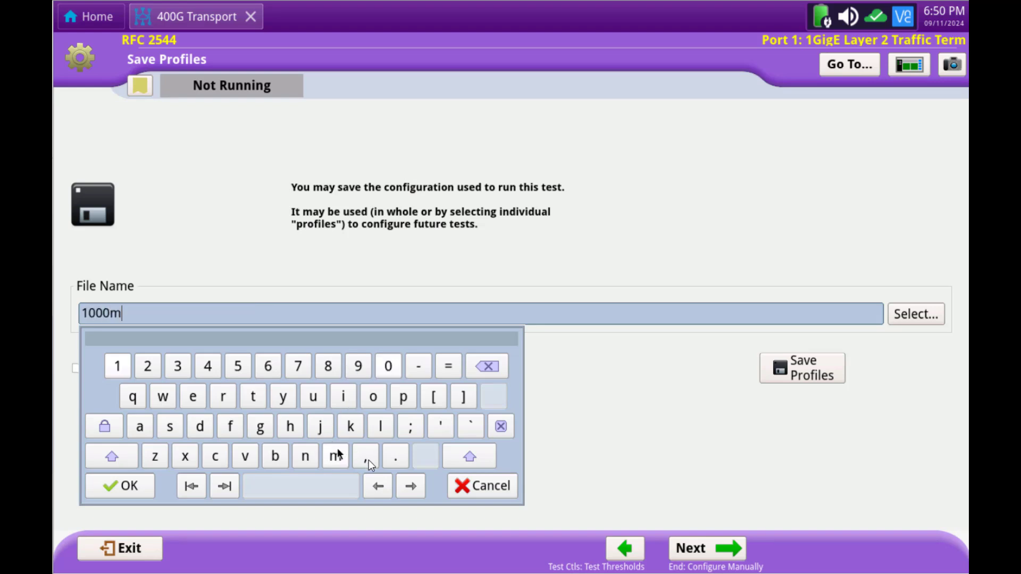
click(305, 456)
click(367, 400)
click(417, 363)
click(244, 456)
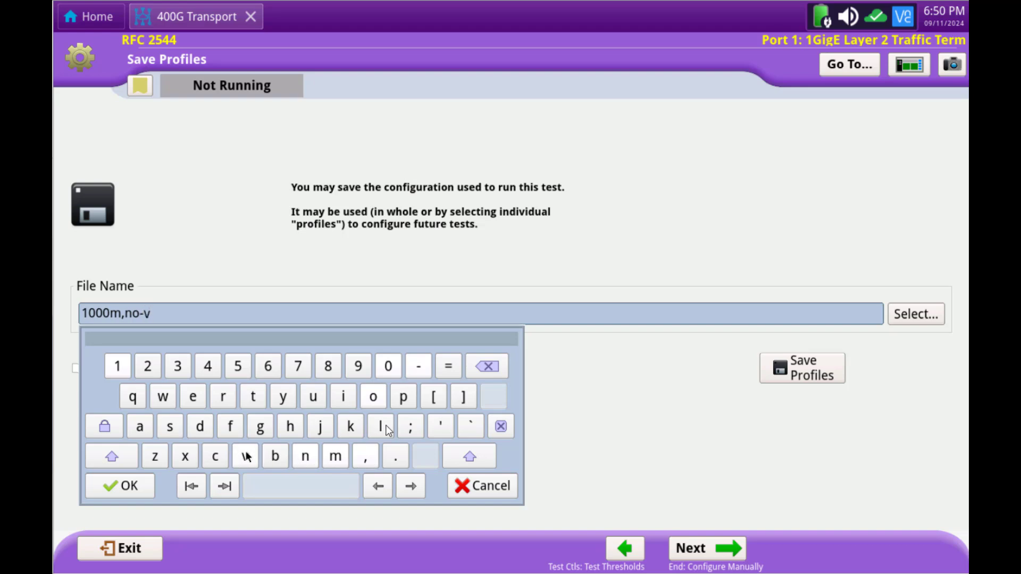
click(380, 427)
click(139, 426)
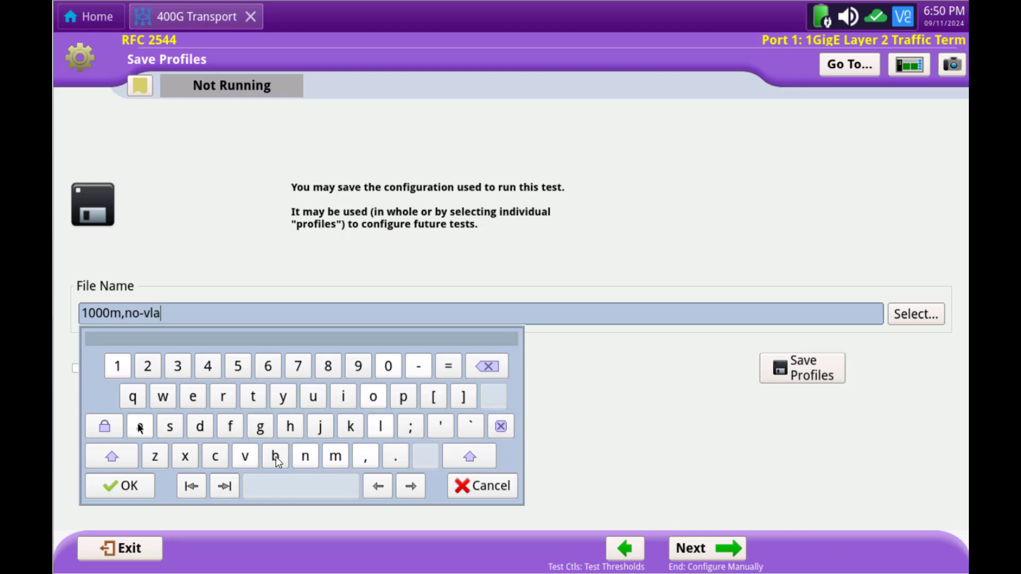
click(305, 456)
click(135, 485)
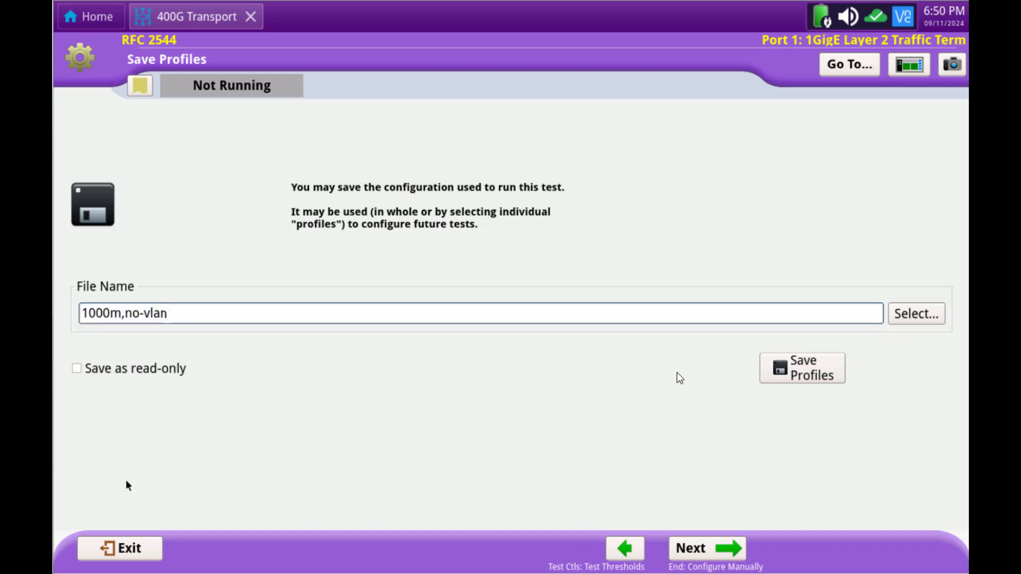
click(801, 369)
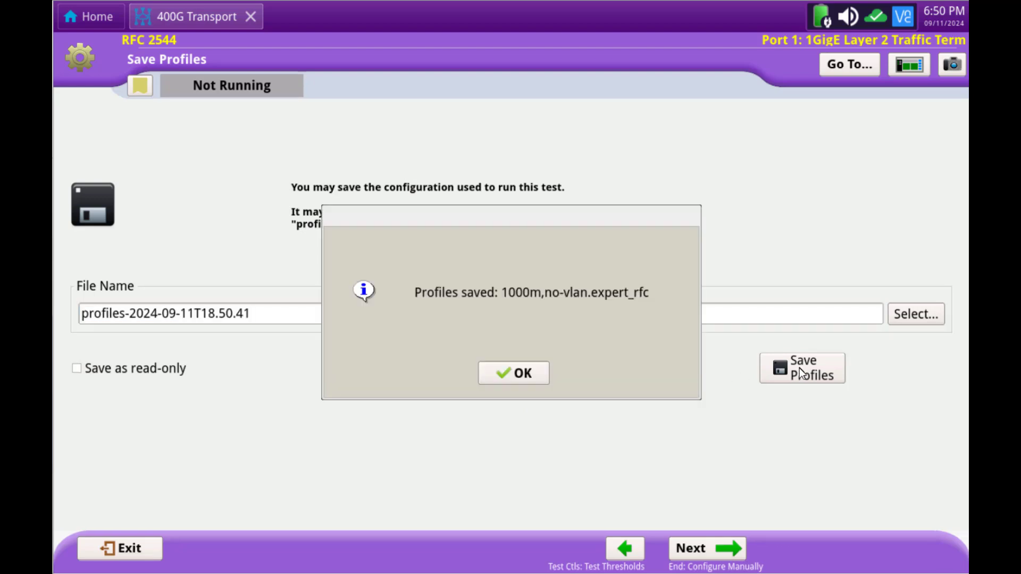
Dismiss the profiles-saved notice and advance to the Run J-QuickCheck step.
click(529, 372)
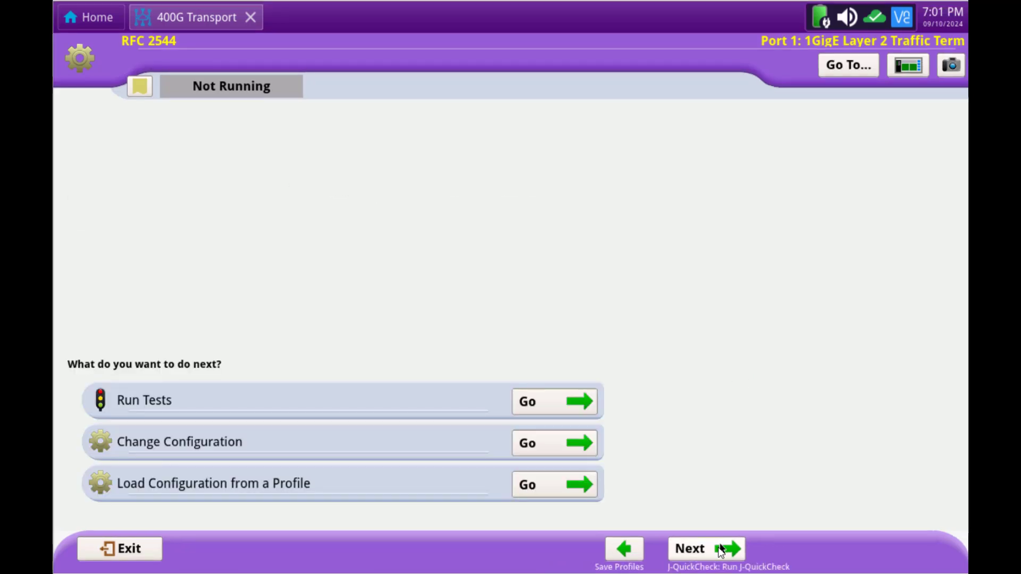
click(719, 546)
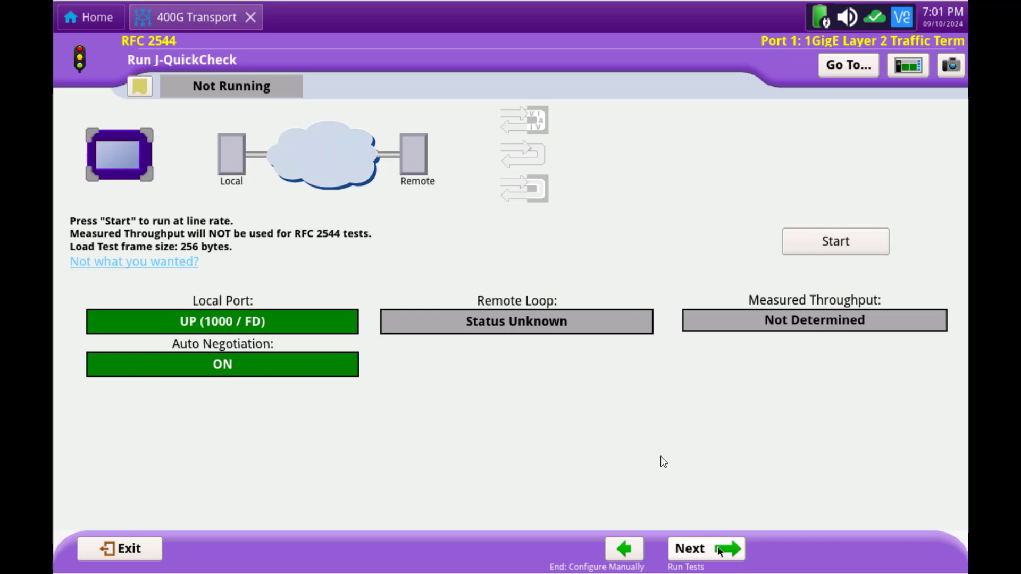
Toggle VLAN Discovery and Maximum Frame Search on and back off in J-QuickCheck settings.
click(142, 263)
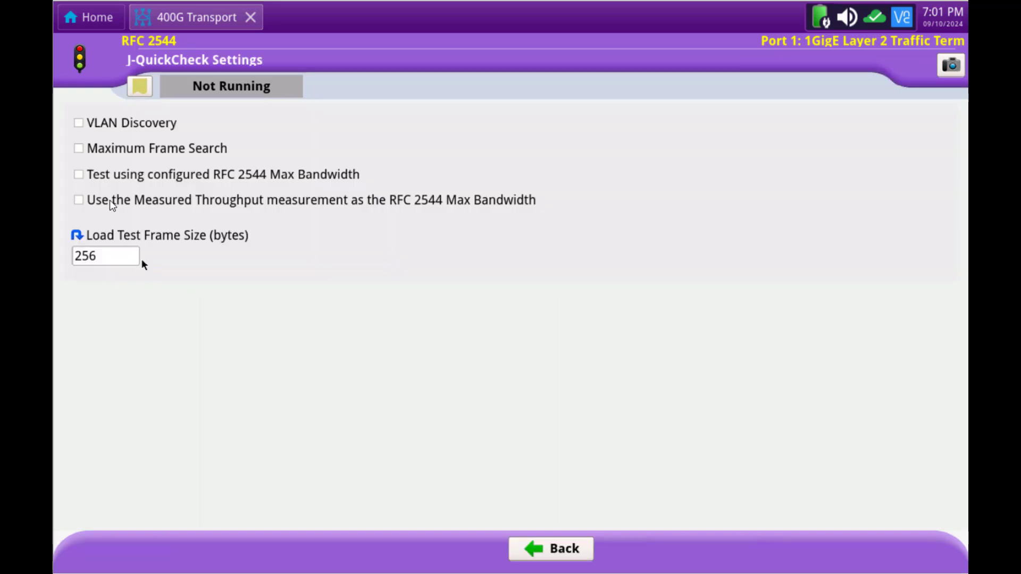
click(78, 124)
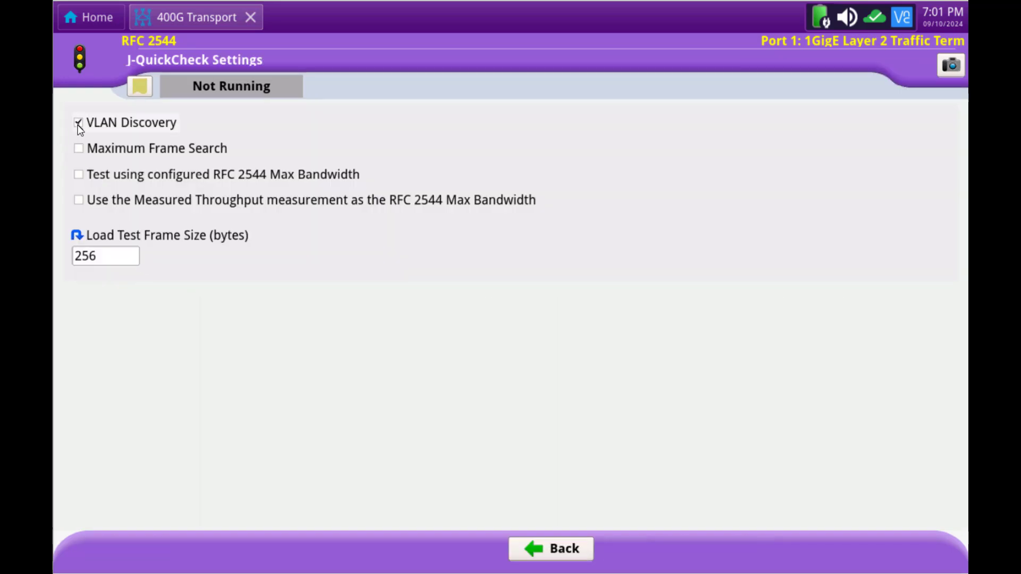
click(78, 125)
click(82, 151)
click(80, 152)
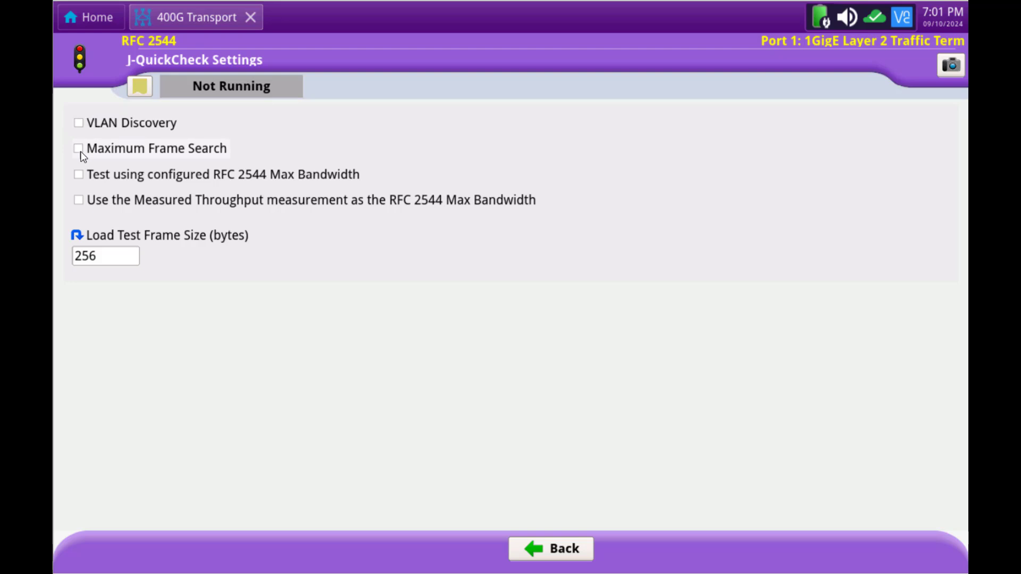
Run J-QuickCheck at line rate, confirming the remote loop and 1000 Mbps, then open Go To.
click(547, 552)
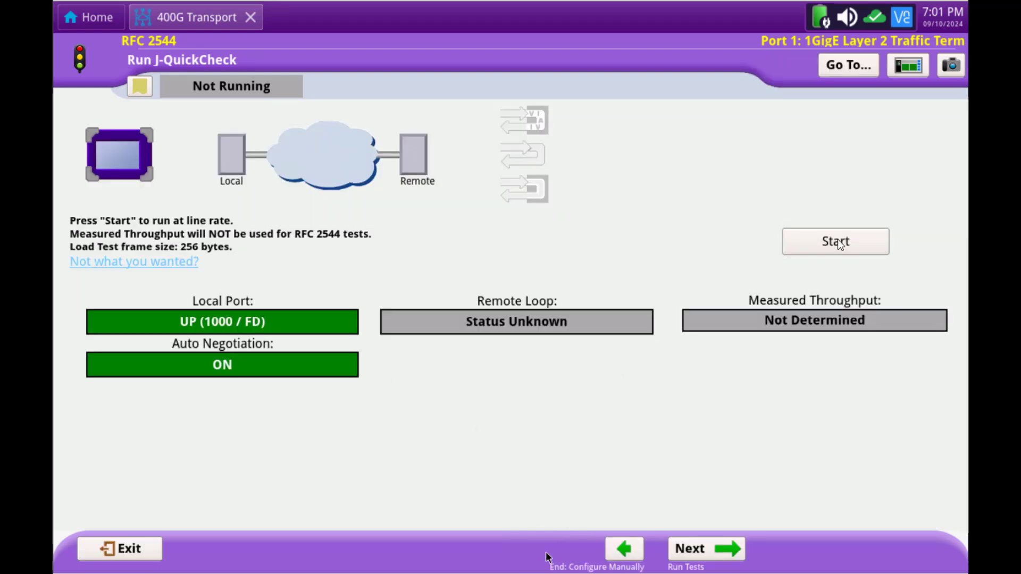
click(838, 241)
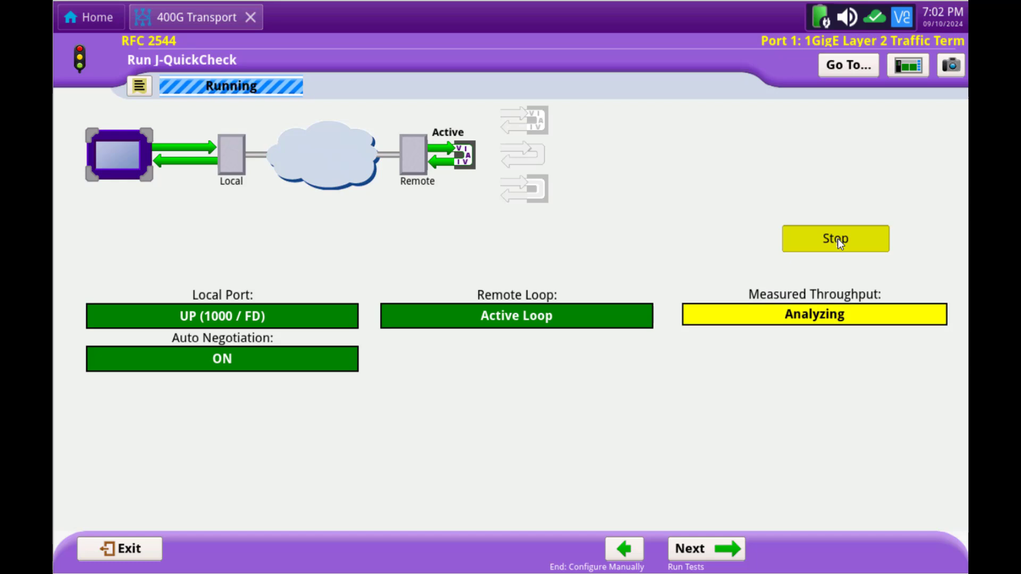
click(843, 64)
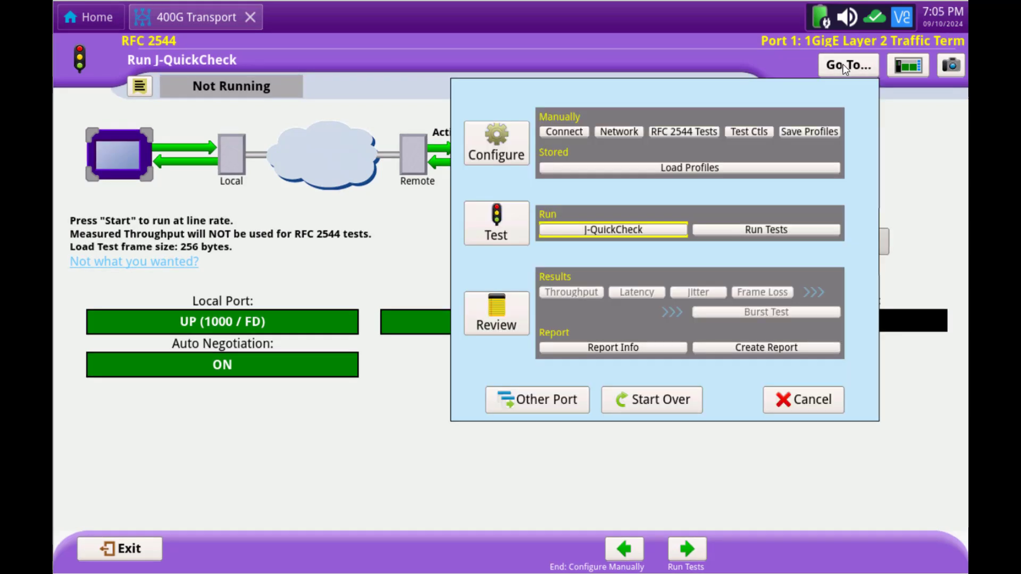
Inspect the Jumbo frame size and constant load settings in the results view without changing them.
click(824, 402)
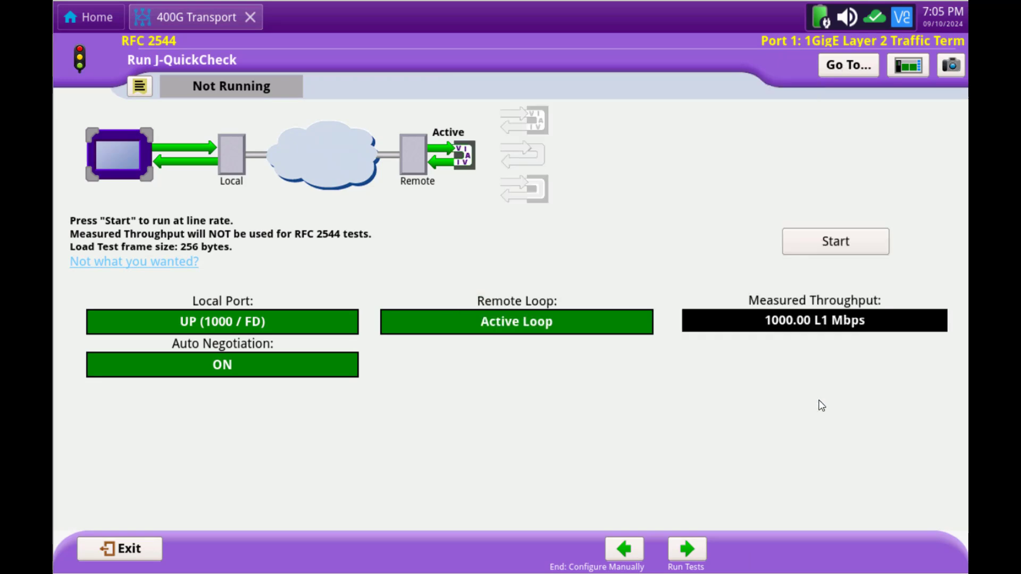
click(916, 68)
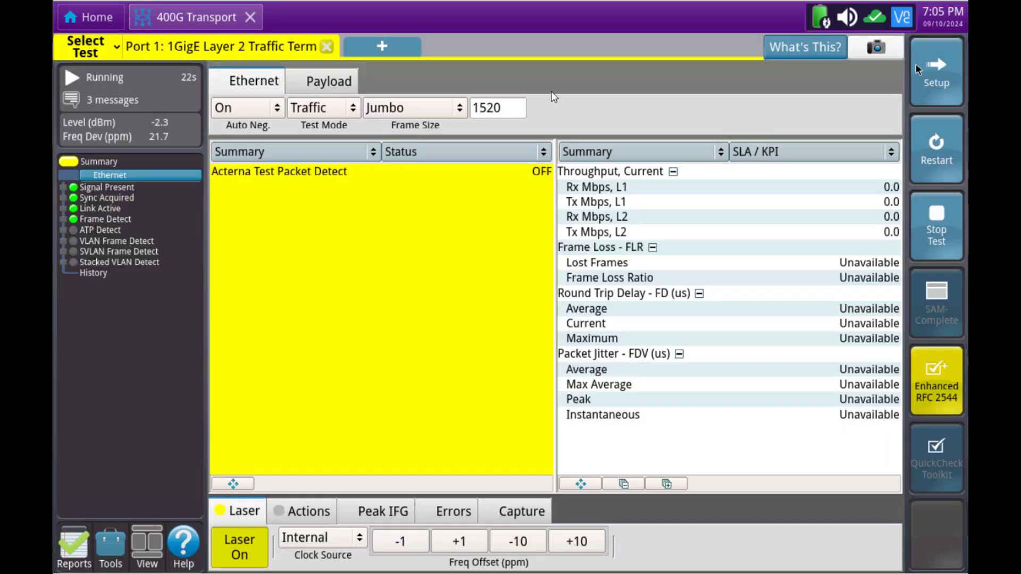
click(463, 108)
click(462, 107)
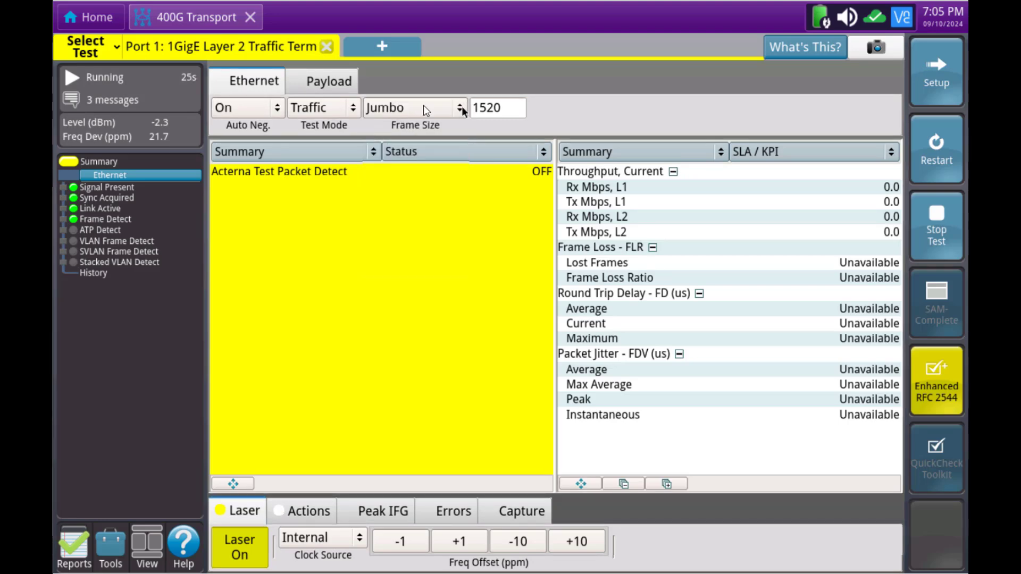
click(329, 83)
click(508, 108)
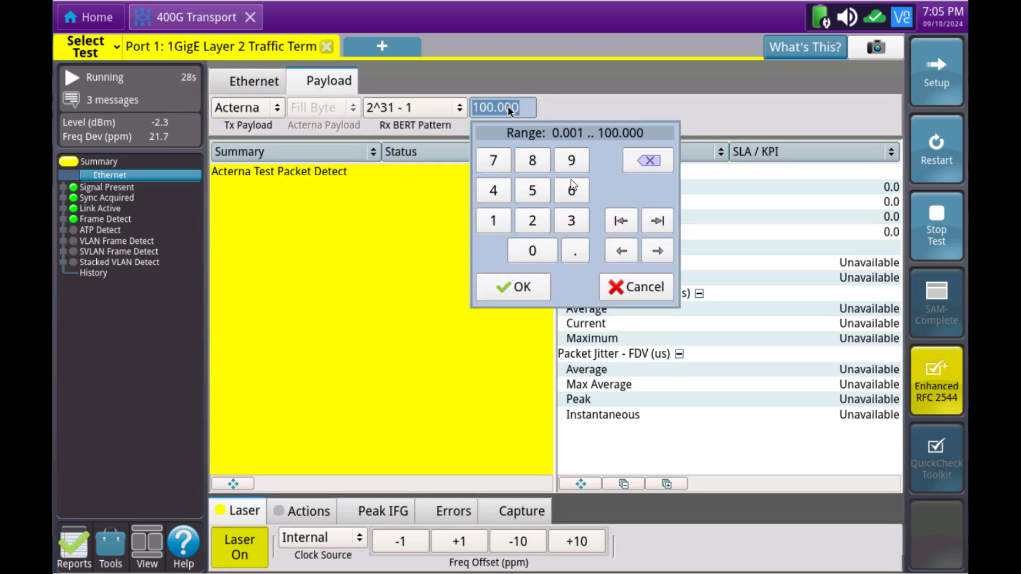
click(654, 287)
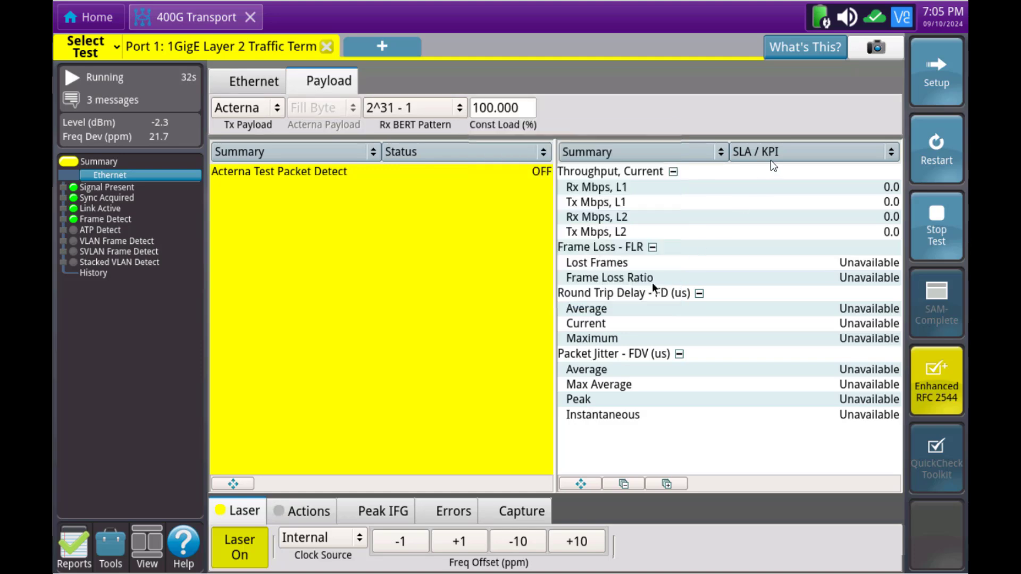
Show Ethernet Error Stats in the results, then return to Enhanced RFC 2544.
click(656, 153)
click(588, 208)
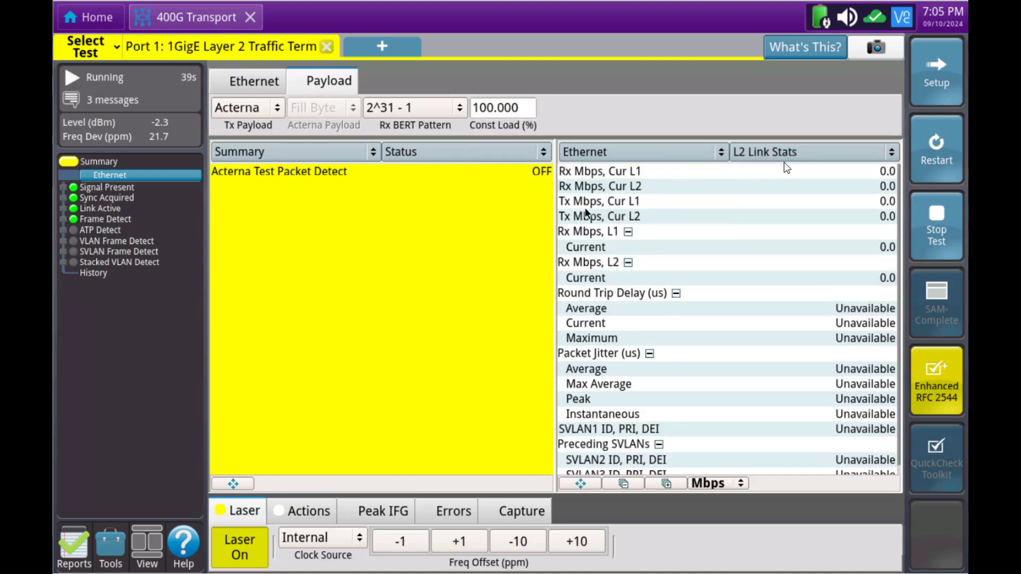
click(794, 154)
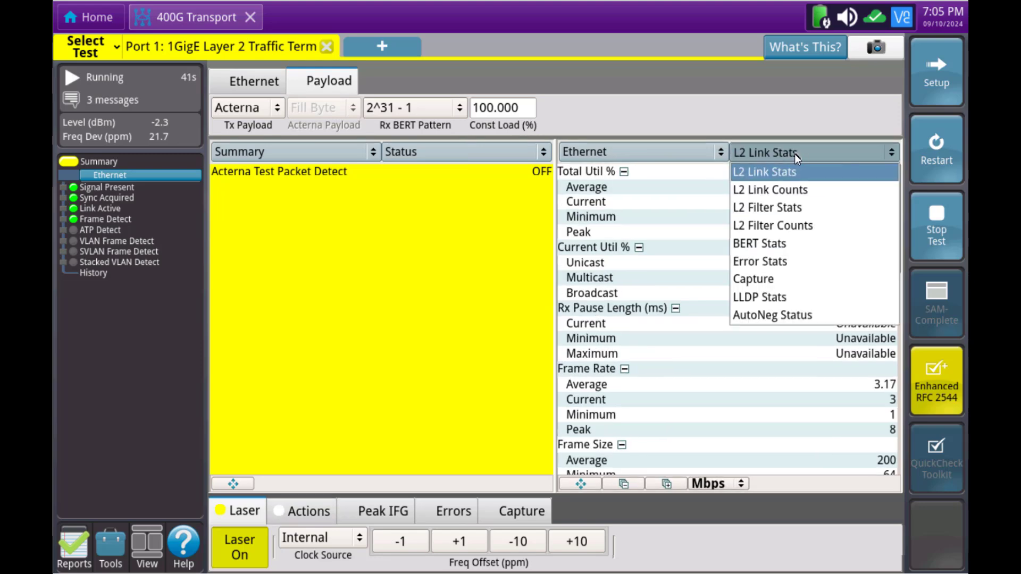
click(757, 263)
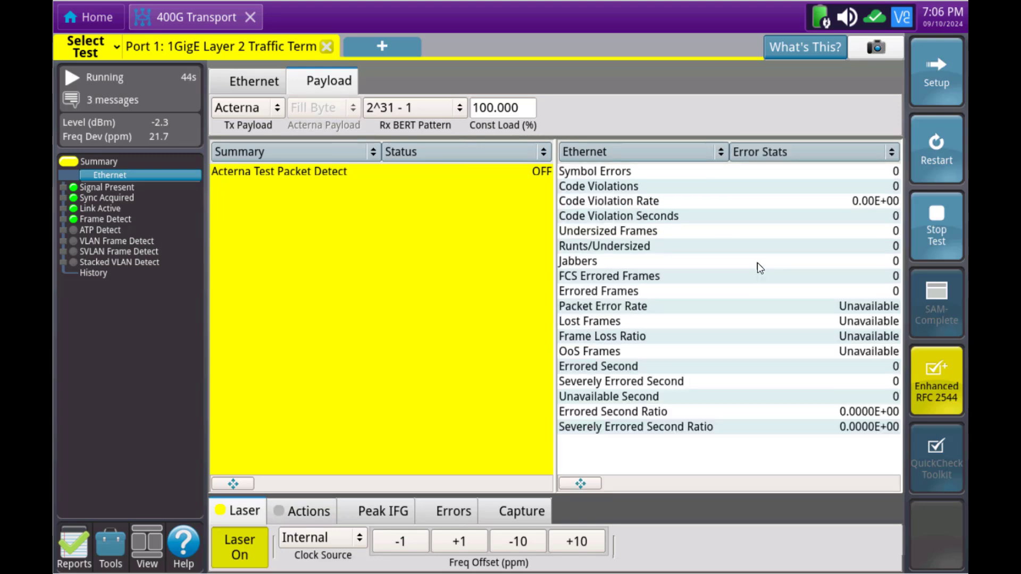
click(946, 388)
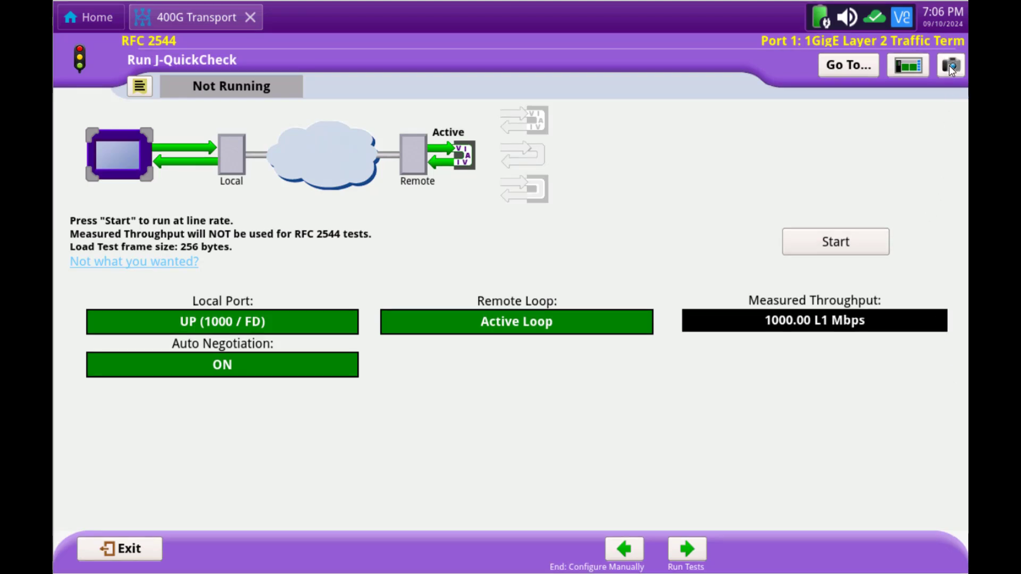
Save a screenshot of the J-QuickCheck results.
click(950, 65)
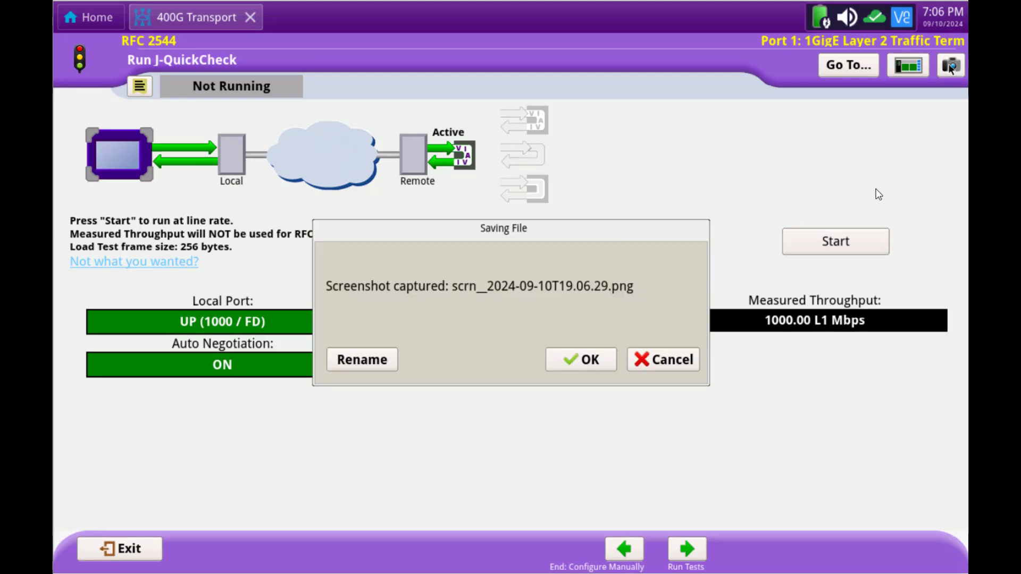
click(588, 361)
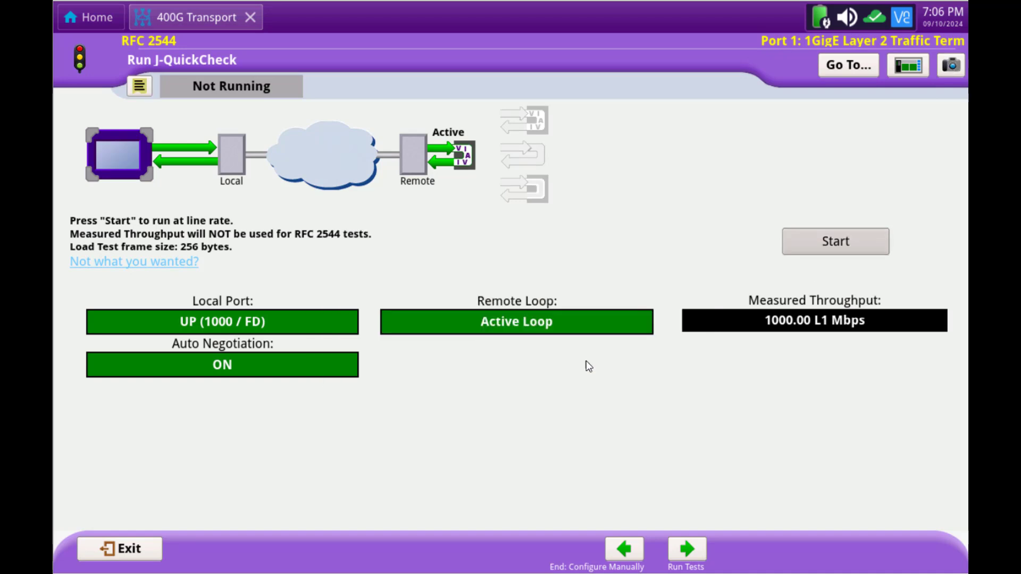
click(698, 556)
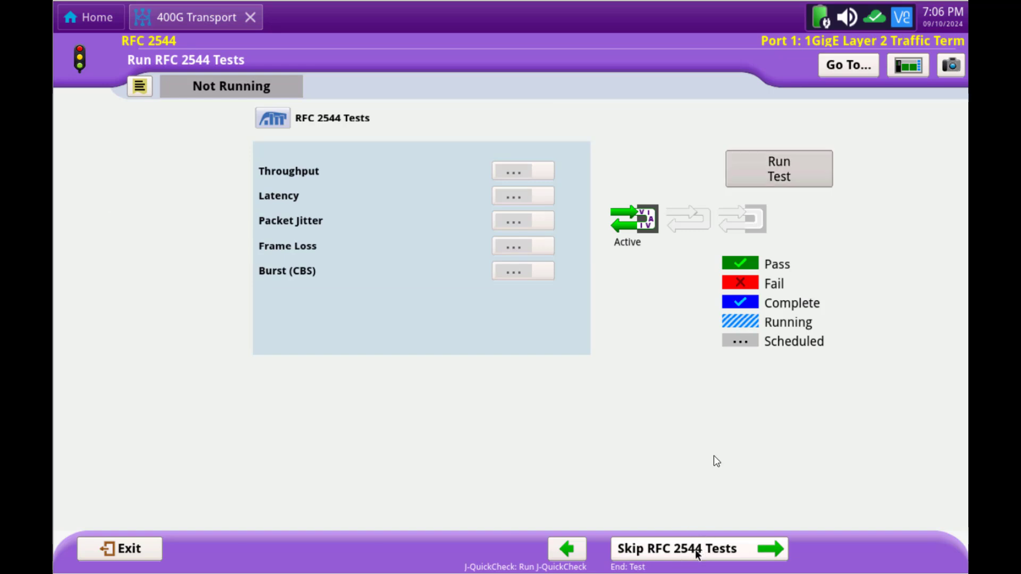
Start the RFC 2544 test run and check the message log.
click(785, 177)
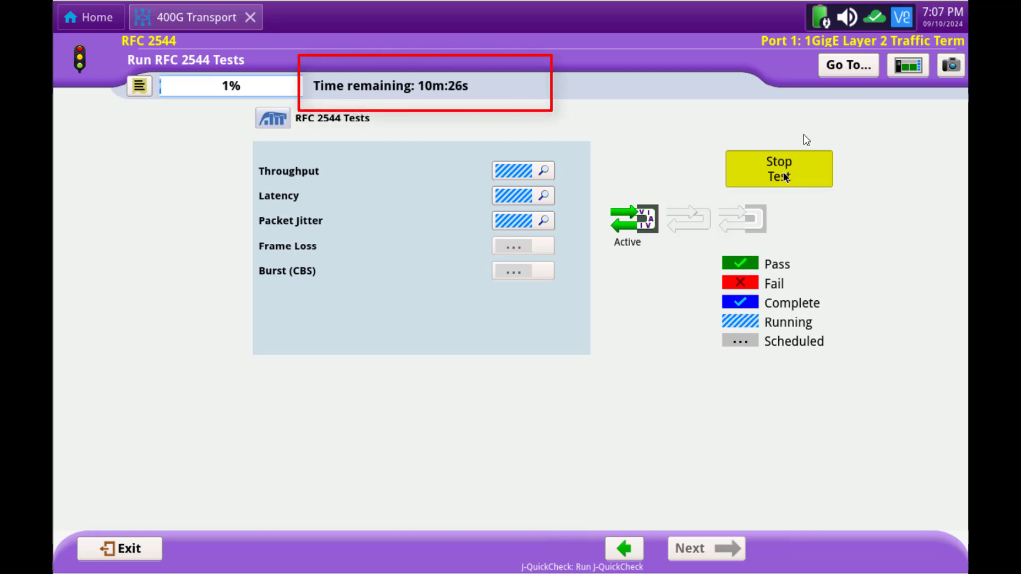
click(140, 87)
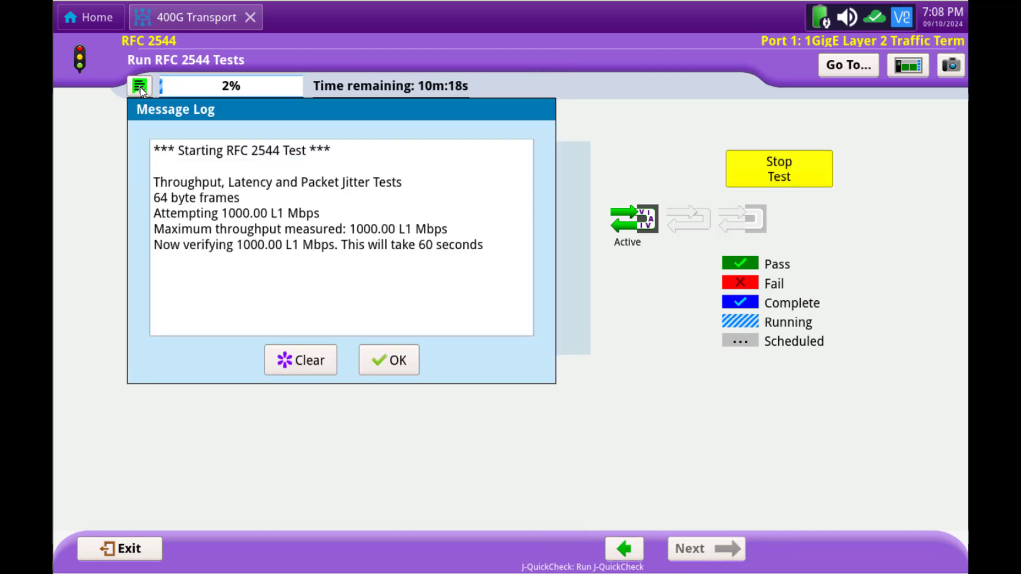
click(390, 363)
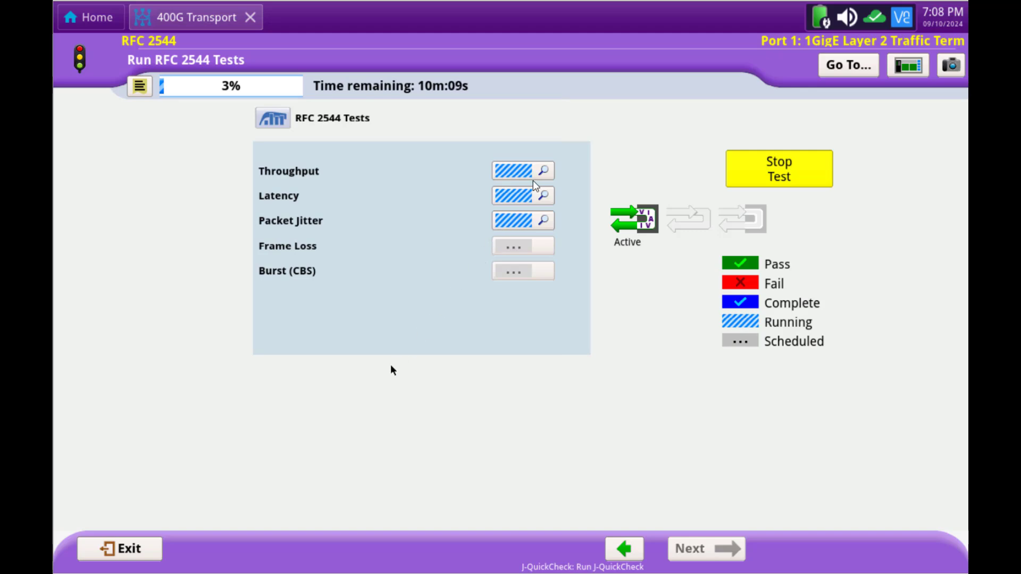
Review throughput and frame loss results as the suite passes, then advance to Report Info.
click(547, 173)
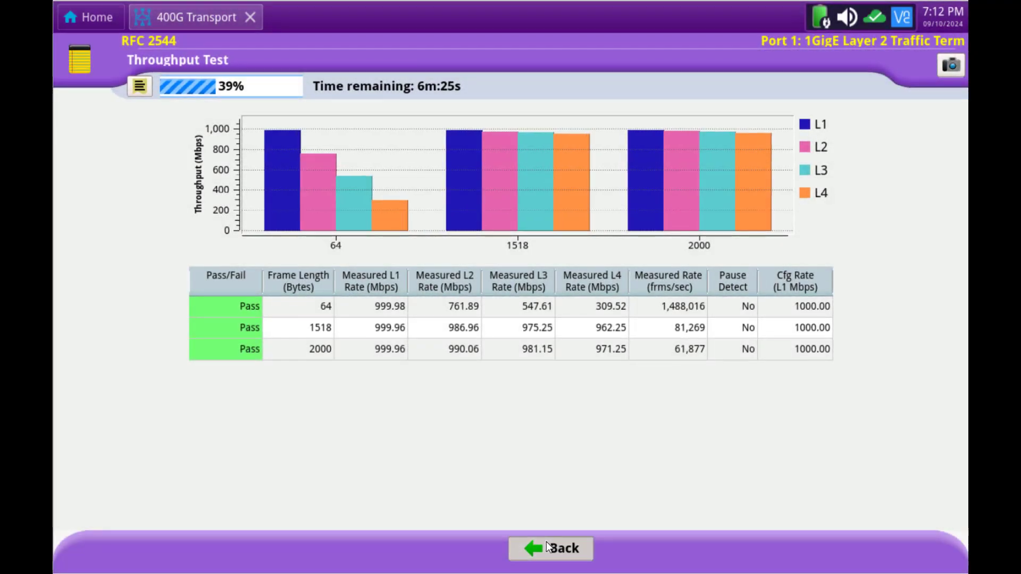
click(546, 546)
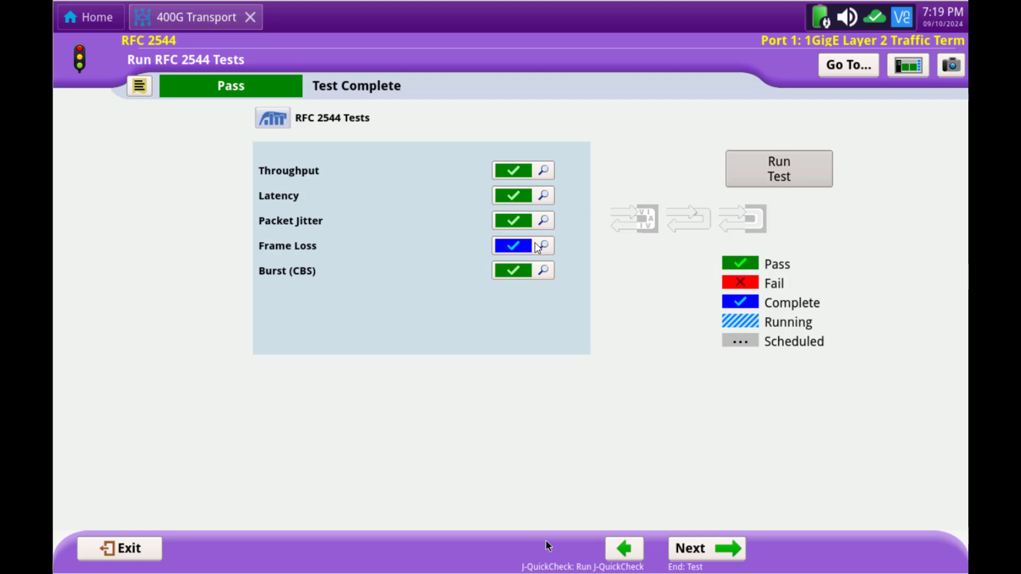
click(543, 245)
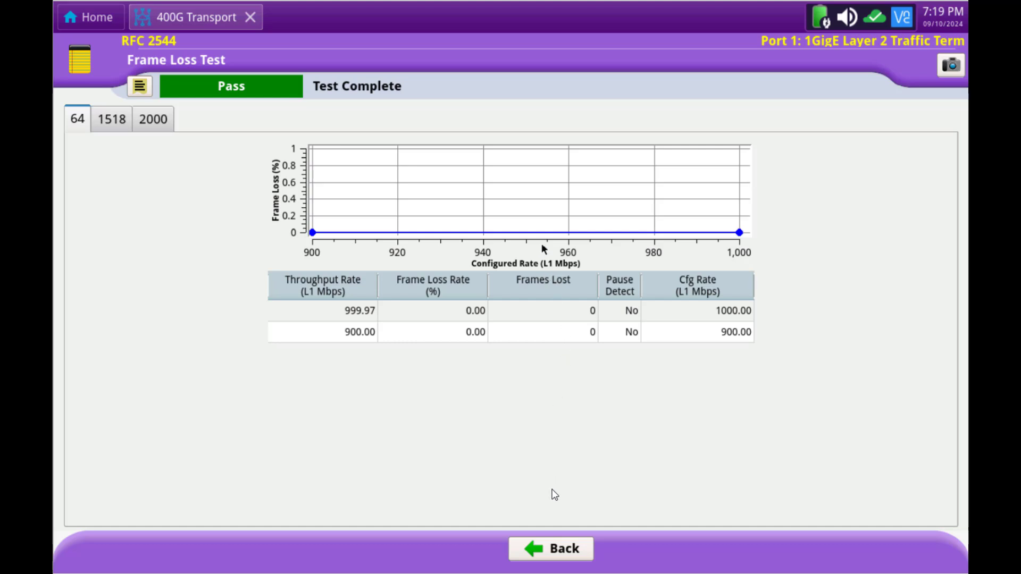
click(564, 552)
click(710, 554)
click(711, 554)
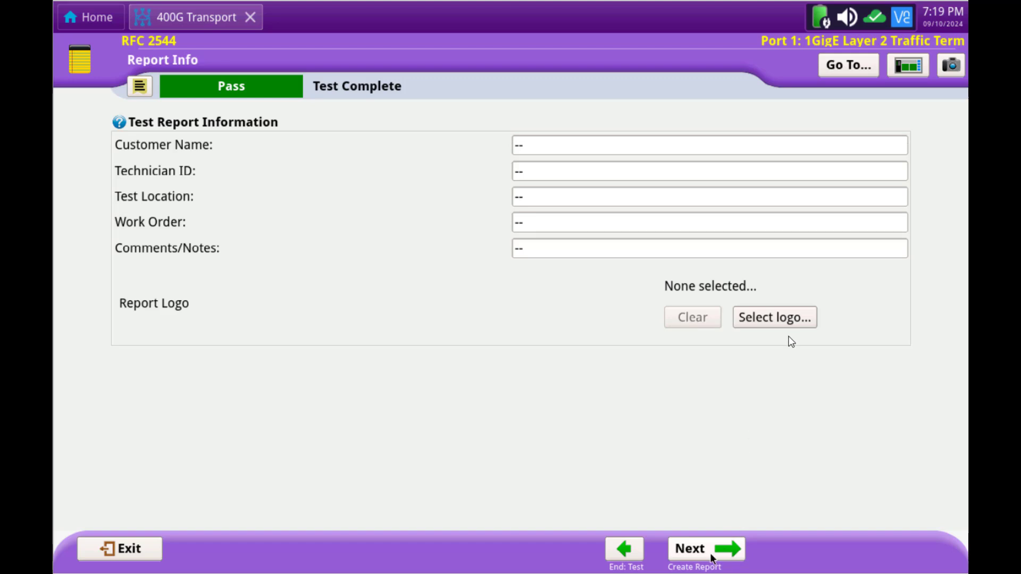
Skip the report logo and create the RFC 2544 report in PDF format.
click(779, 321)
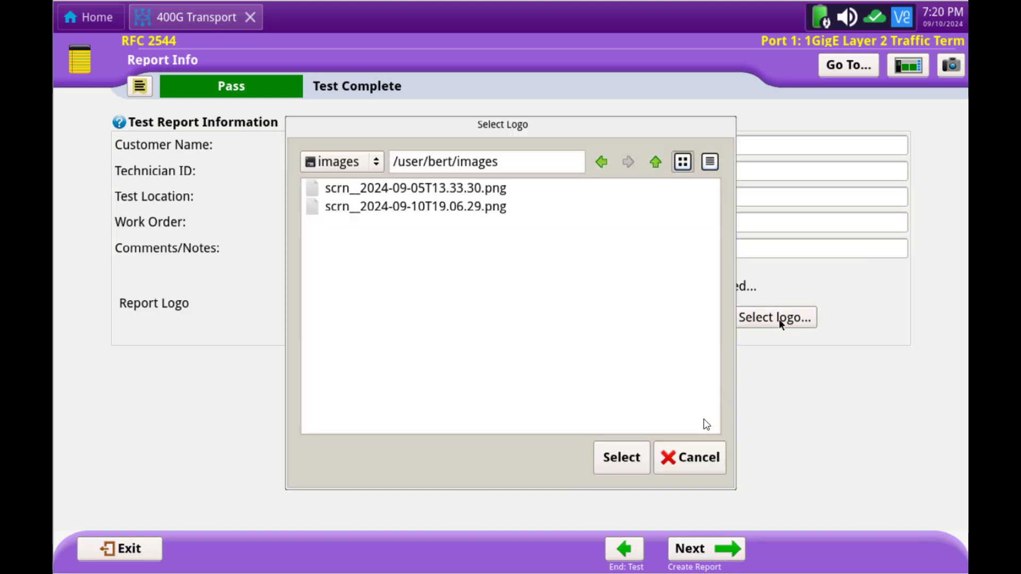
click(695, 468)
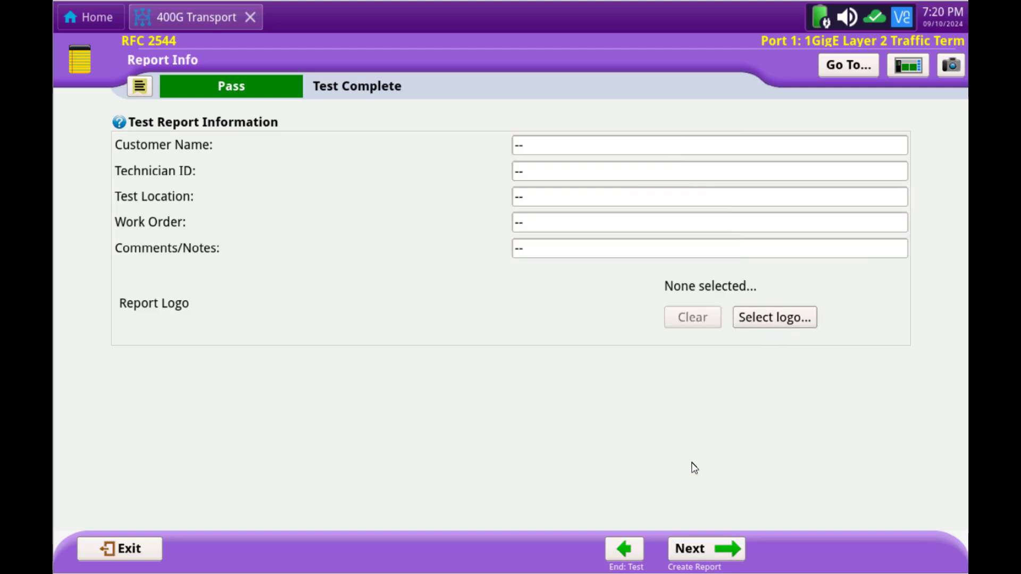
click(703, 548)
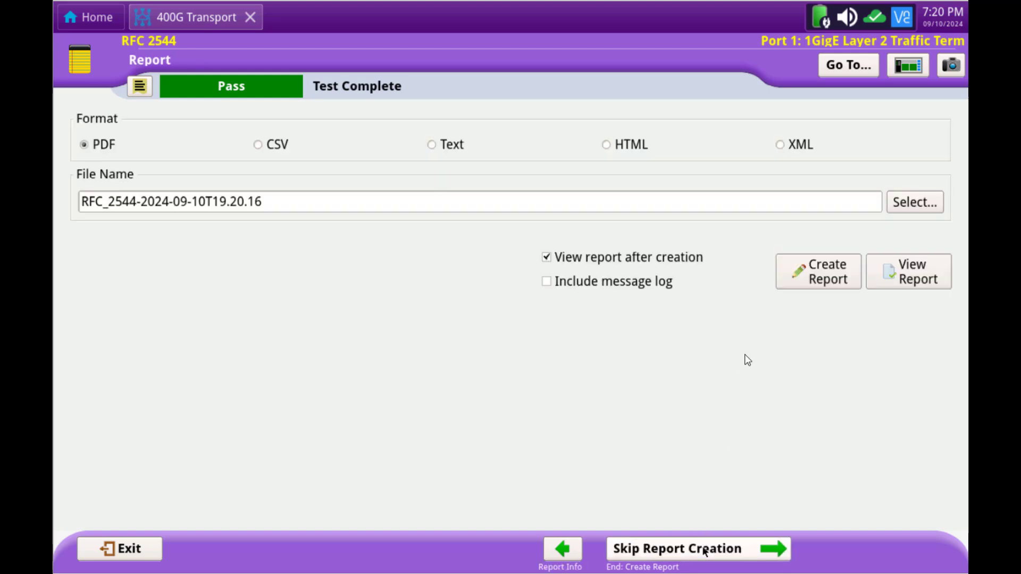
click(830, 276)
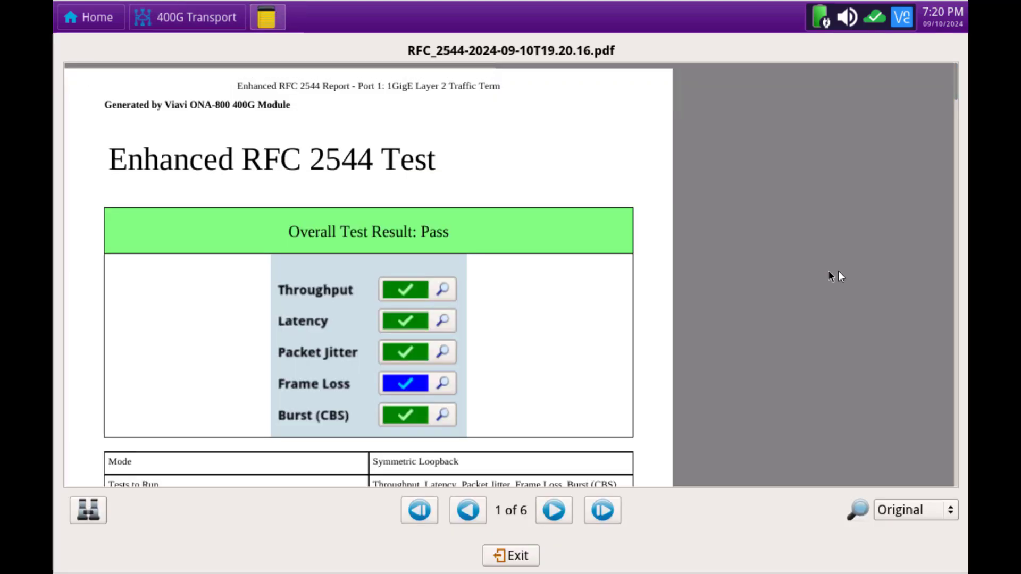
Page through the PDF report to page 5 of 6, covering throughput, jitter and frame loss.
click(555, 515)
click(557, 512)
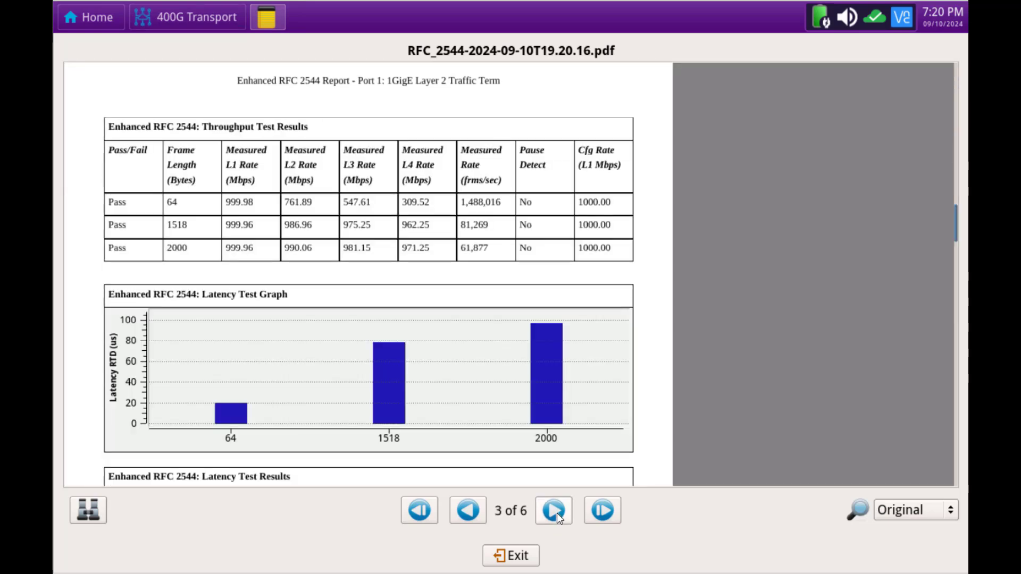
click(557, 512)
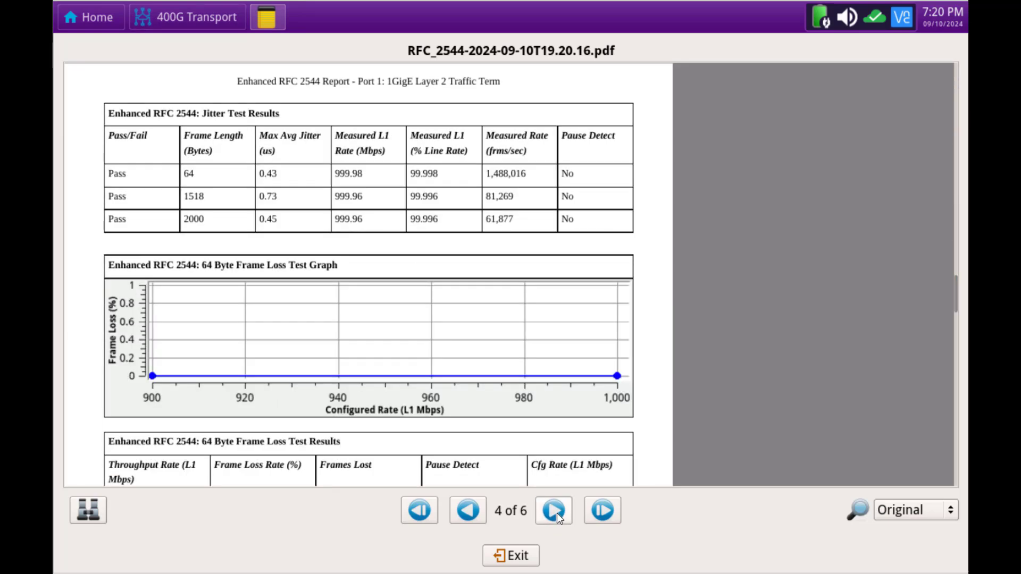
click(557, 513)
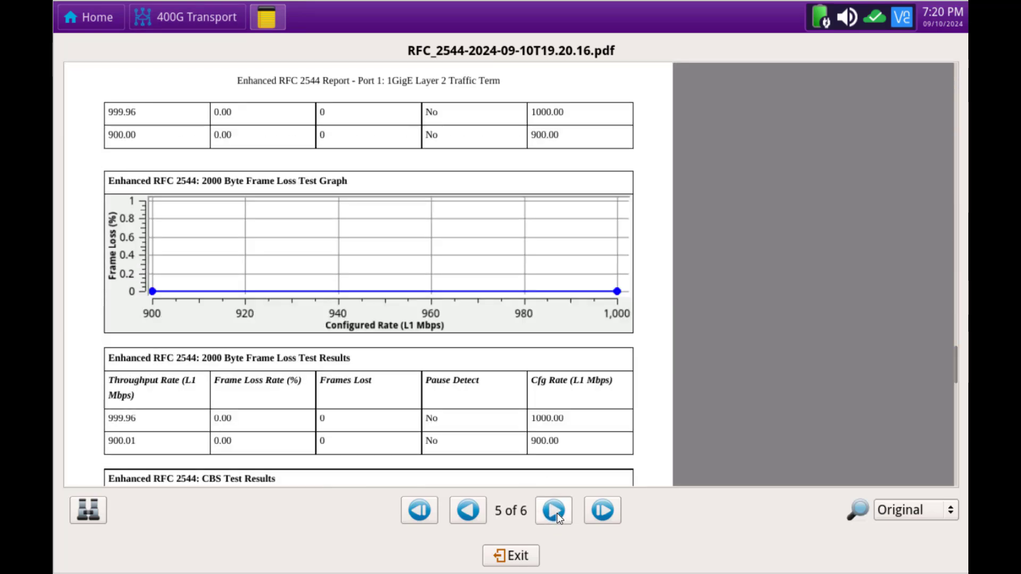